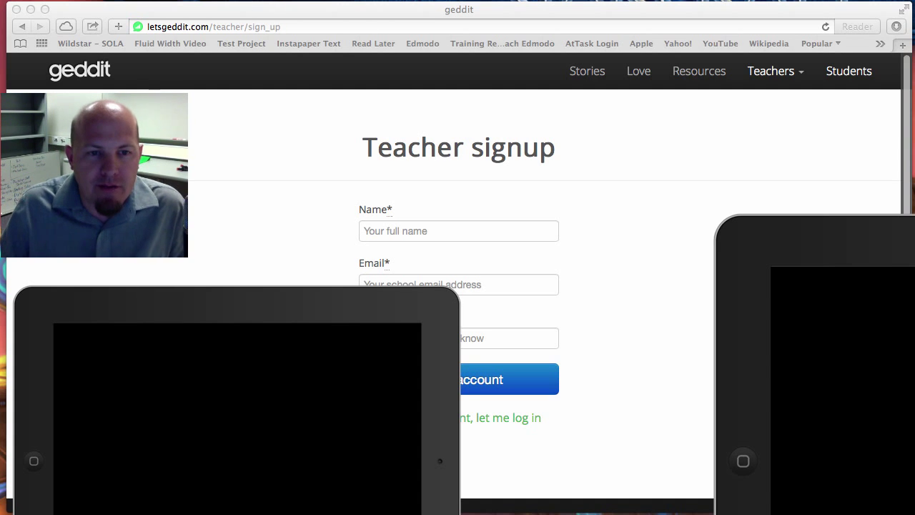
# Step: Move both iPad mirror windows off the teacher signup form and bring the form forward
pyautogui.moveTo(211, 292); pyautogui.dragTo(221, 229)
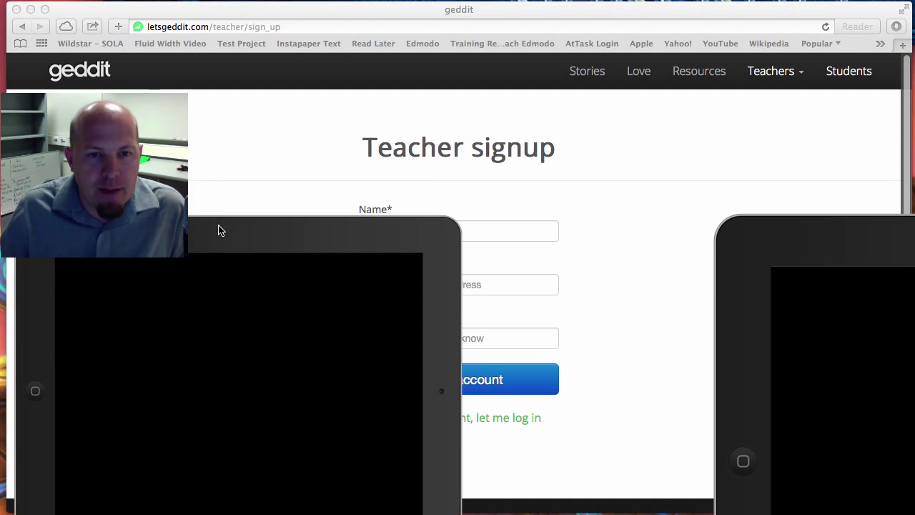
pyautogui.moveTo(912, 218); pyautogui.dragTo(885, 240)
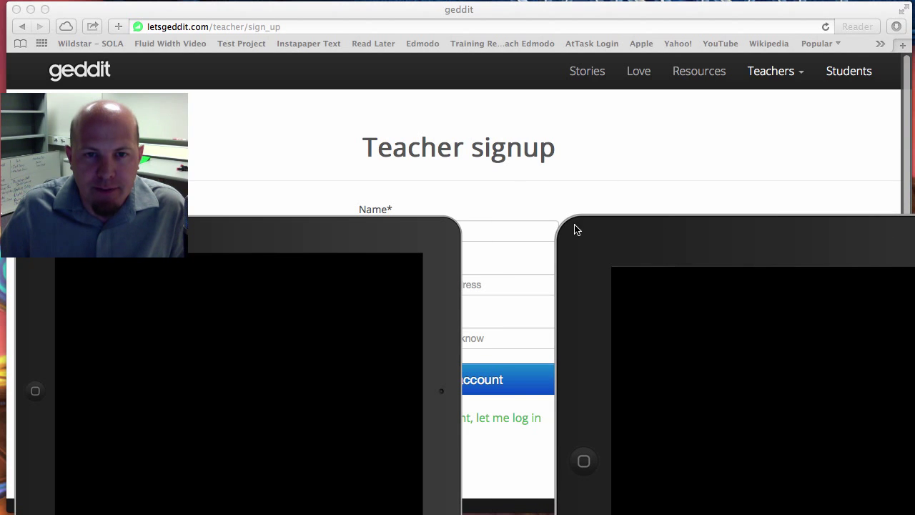
pyautogui.click(522, 236)
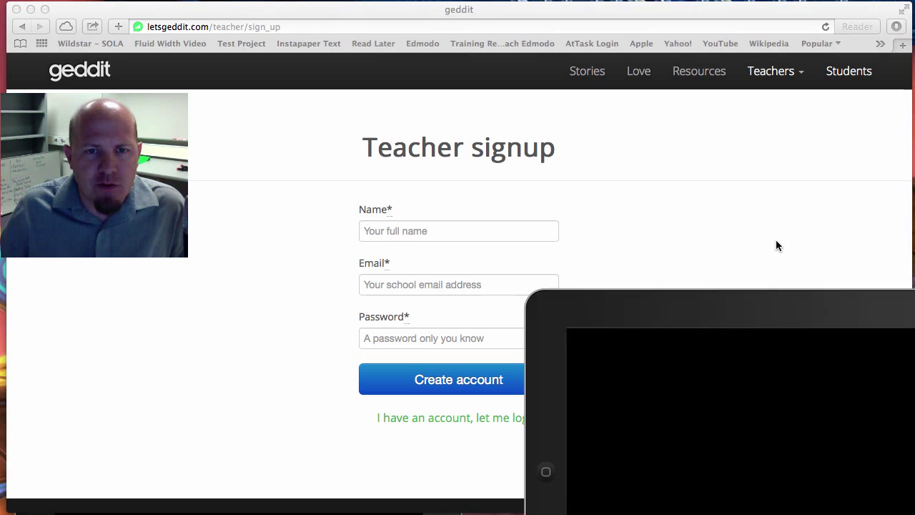
# Step: Return to the geddit home page and begin the Get started now flow
pyautogui.click(107, 74)
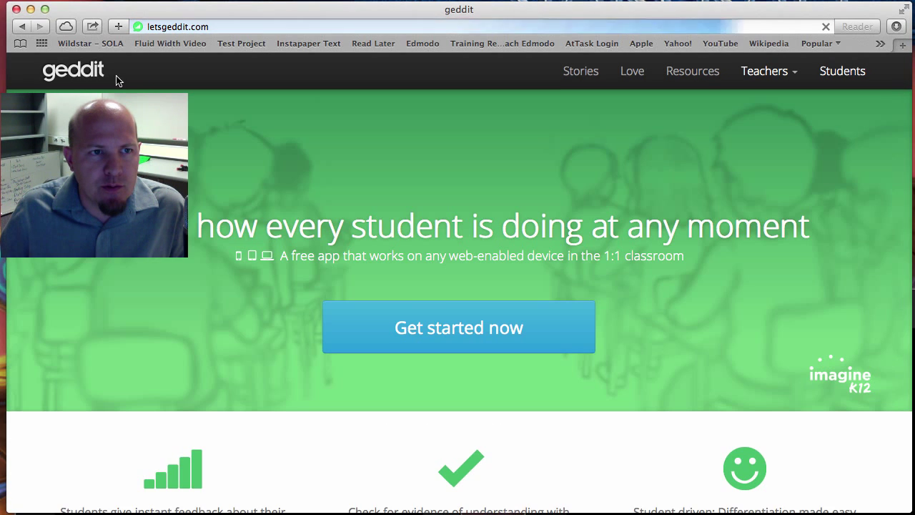
pyautogui.click(461, 327)
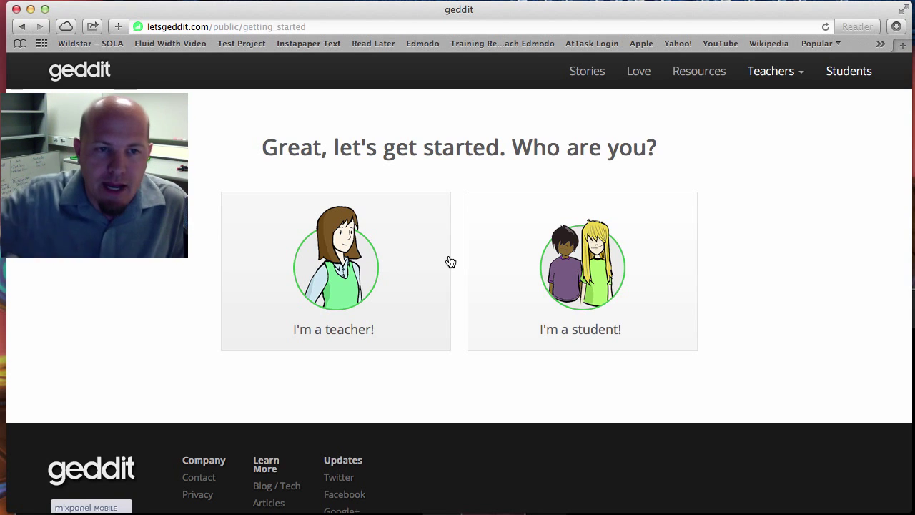
# Step: Sign up as a teacher with a full name, email and password, and create the account
pyautogui.click(333, 264)
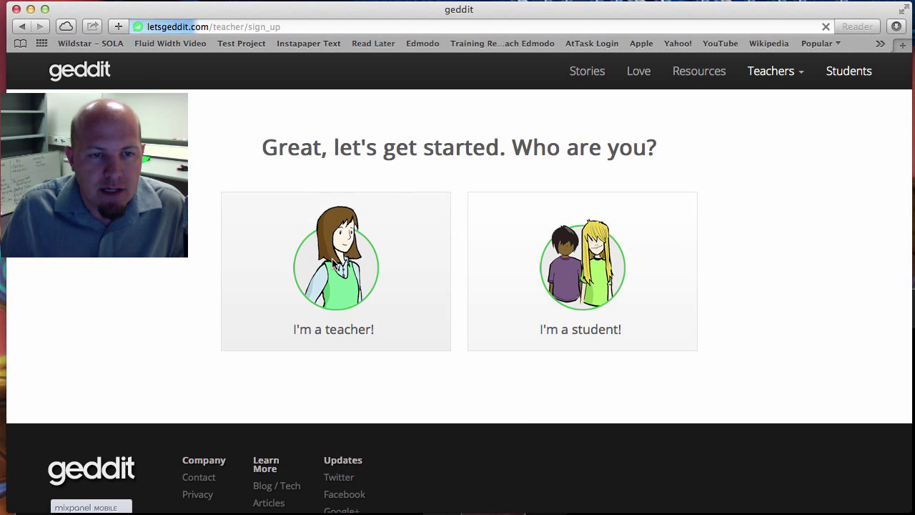
pyautogui.click(446, 231)
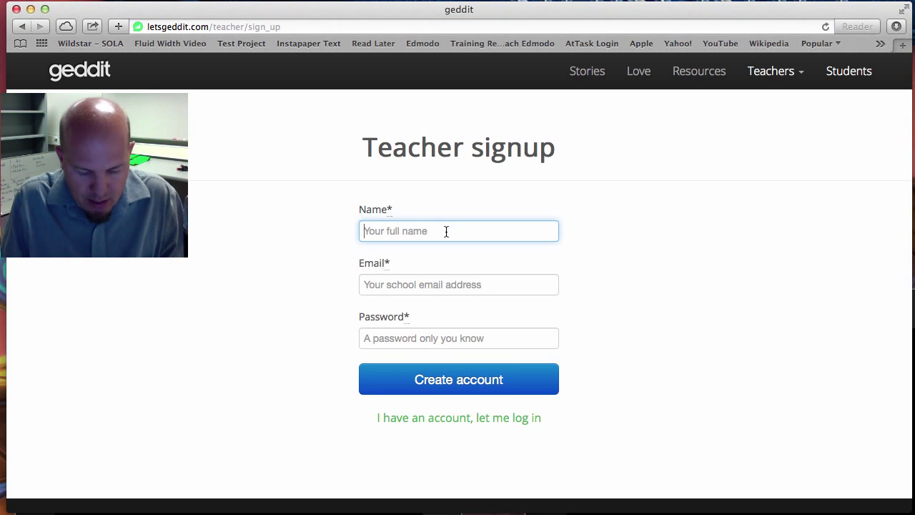
pyautogui.write('Teacher O')
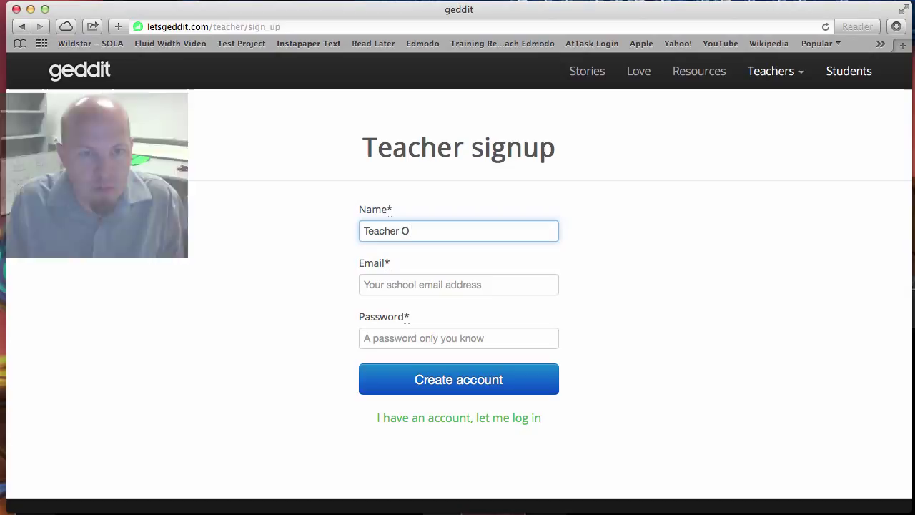
pyautogui.write('ne')
pyautogui.press('Tab')
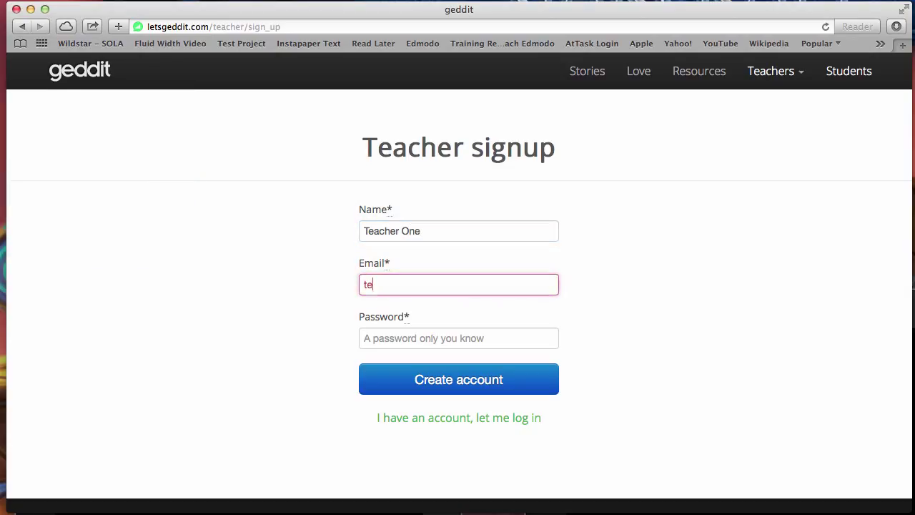
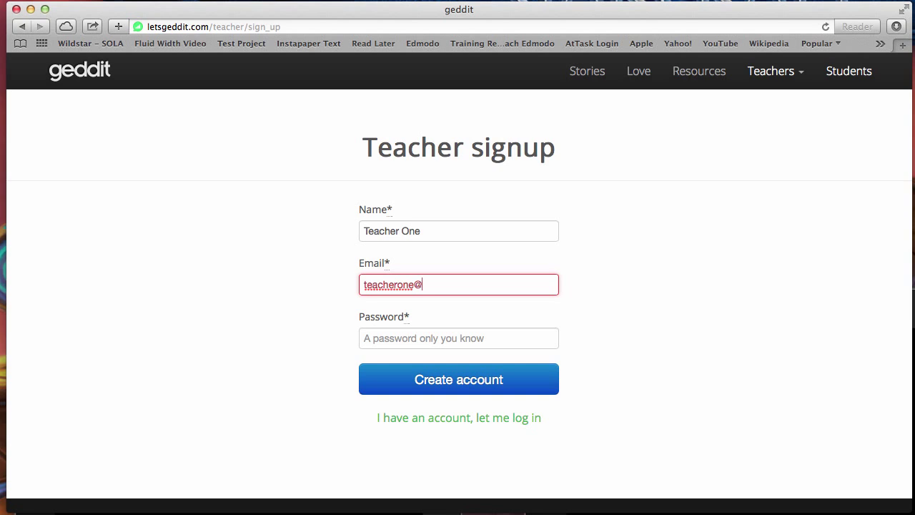
pyautogui.press('Tab')
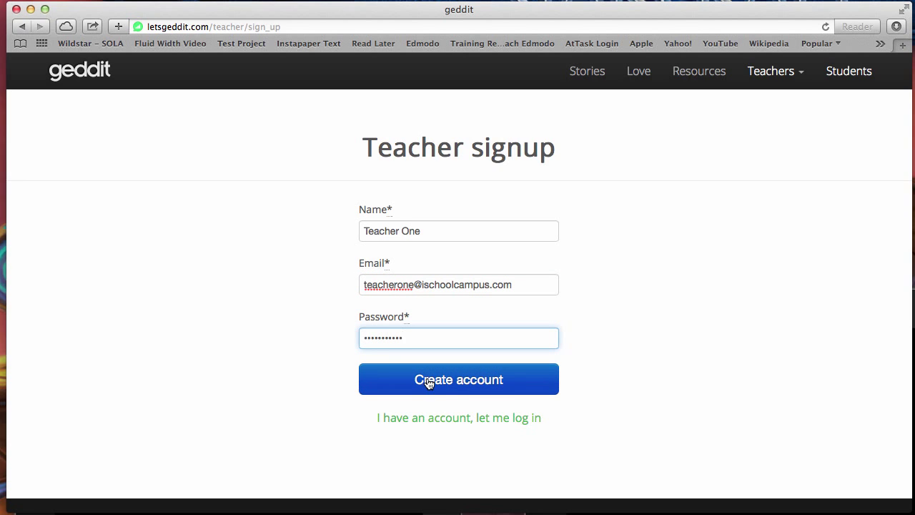
pyautogui.click(429, 382)
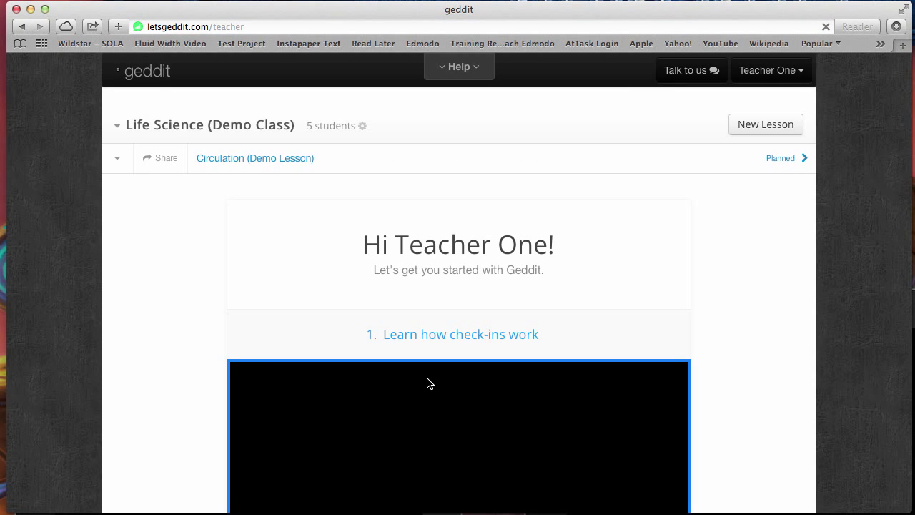
pyautogui.scroll(-1, 729, 383)
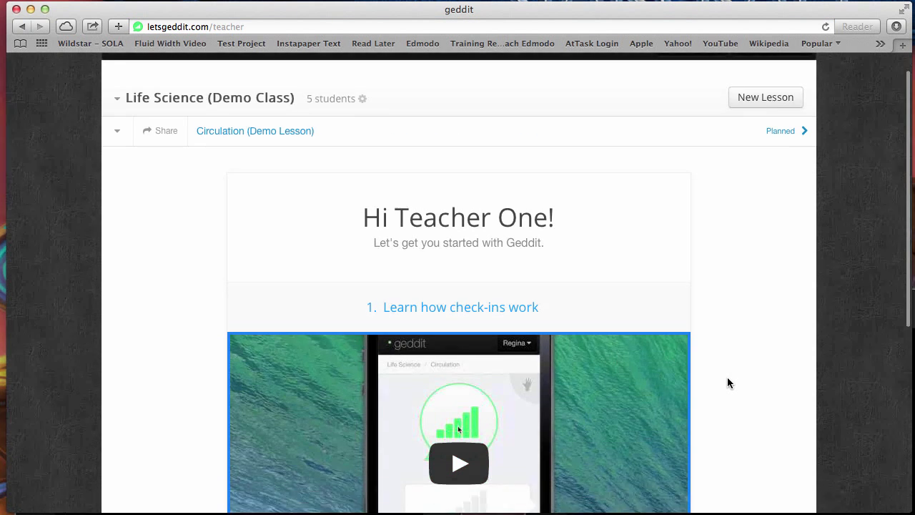
pyautogui.scroll(-6, 727, 383)
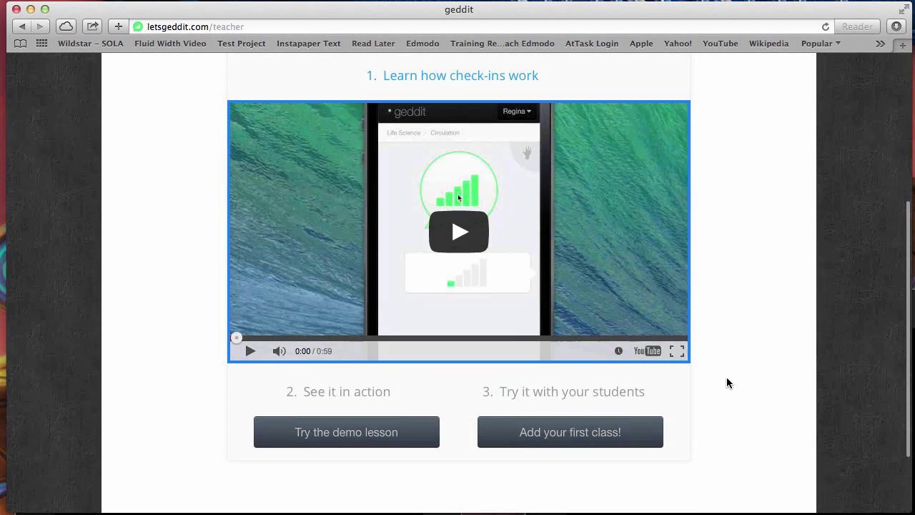
pyautogui.scroll(1, 727, 383)
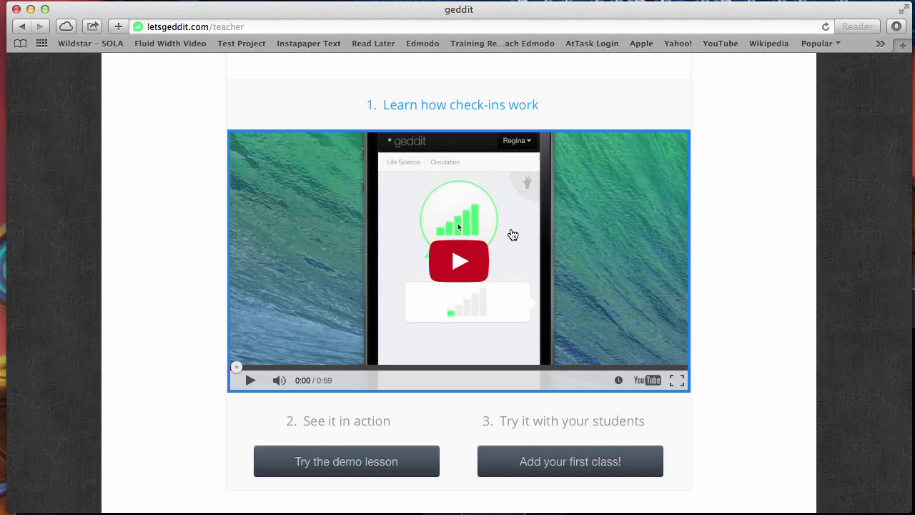
pyautogui.scroll(2, 736, 259)
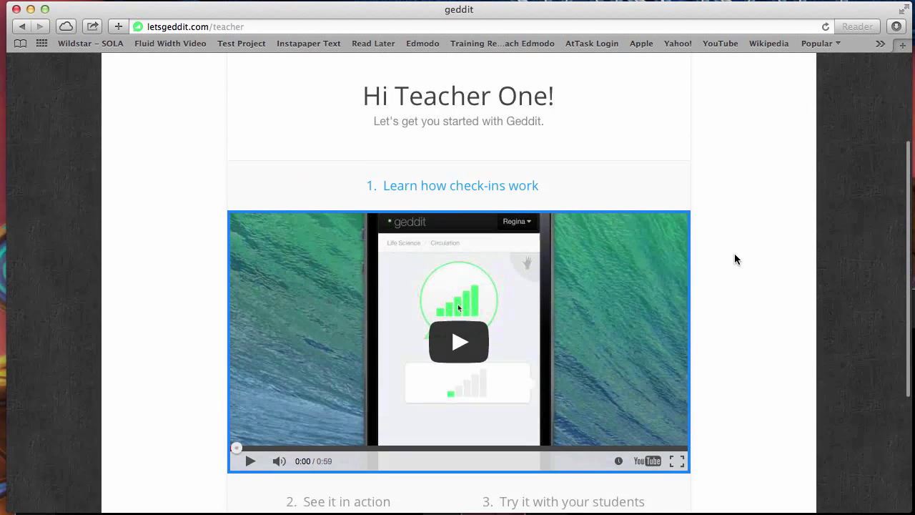
pyautogui.scroll(-3, 737, 259)
pyautogui.scroll(5, 736, 259)
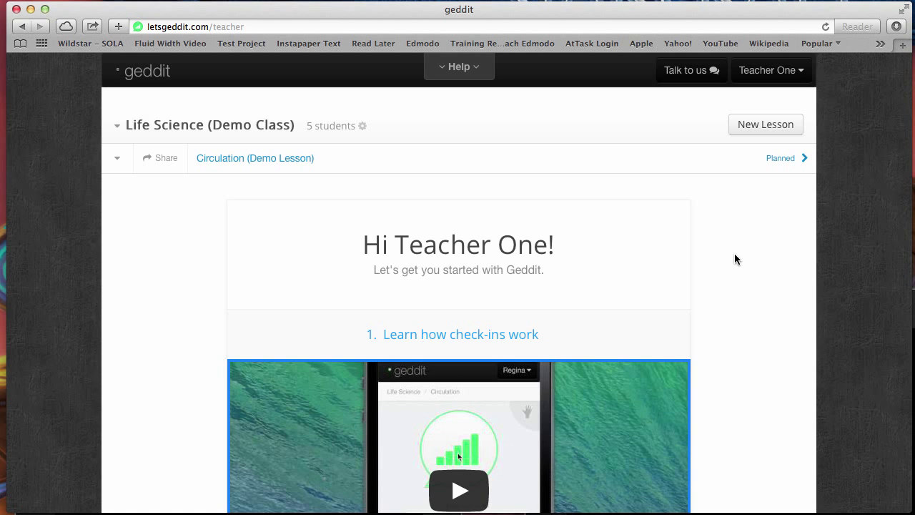
pyautogui.scroll(-3, 764, 289)
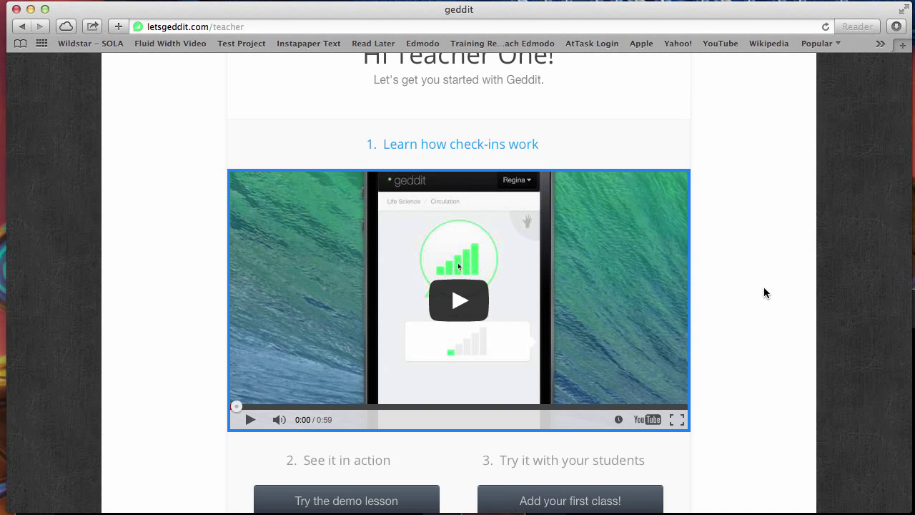
pyautogui.scroll(-3, 763, 292)
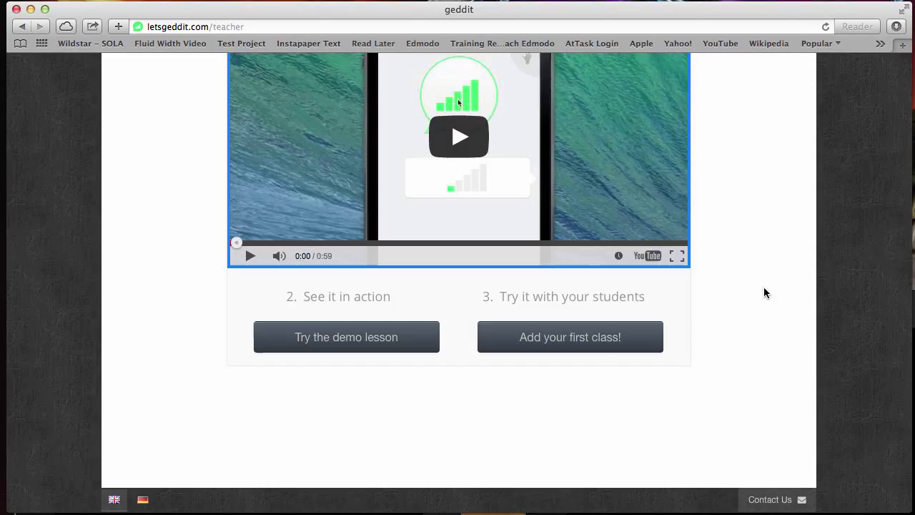
# Step: Add the first class, named 'Test Class One', and create it
pyautogui.click(552, 342)
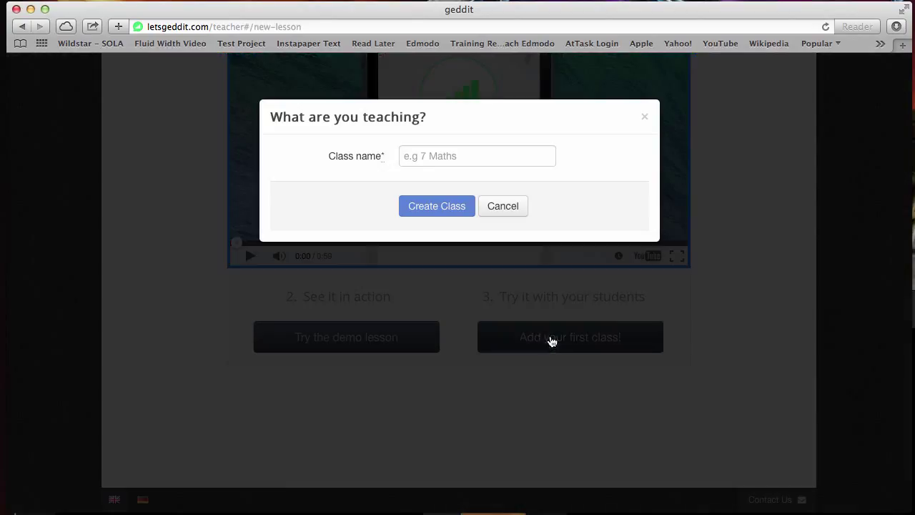
pyautogui.click(472, 149)
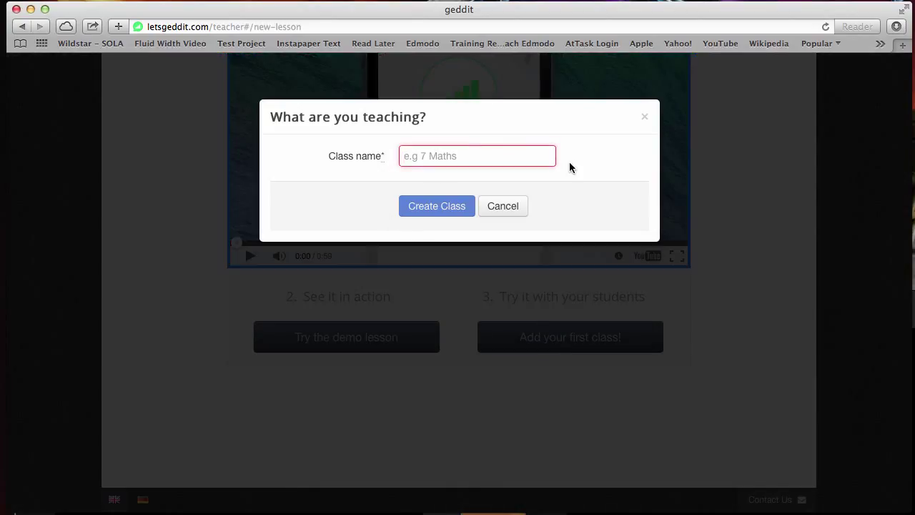
pyautogui.write('T')
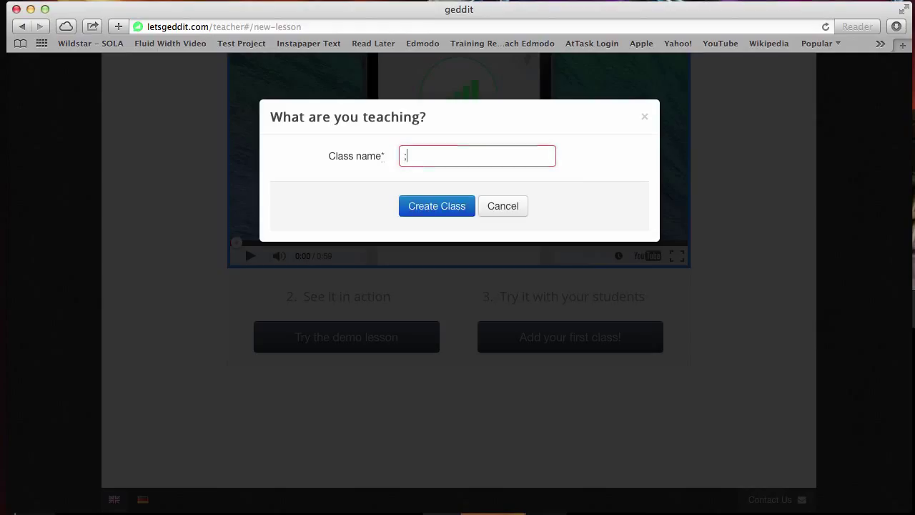
pyautogui.press('BackSpace')
pyautogui.write('Test Classr')
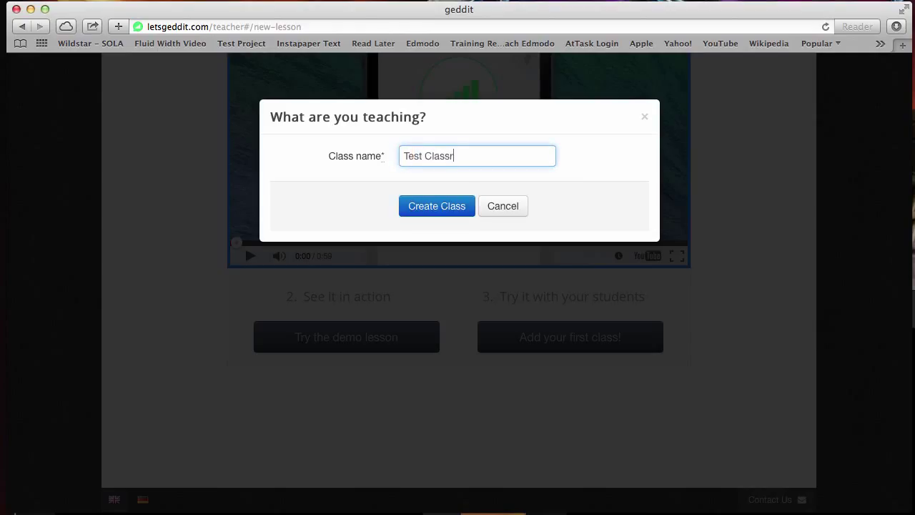
pyautogui.press('BackSpace')
pyautogui.write('One')
pyautogui.click(454, 205)
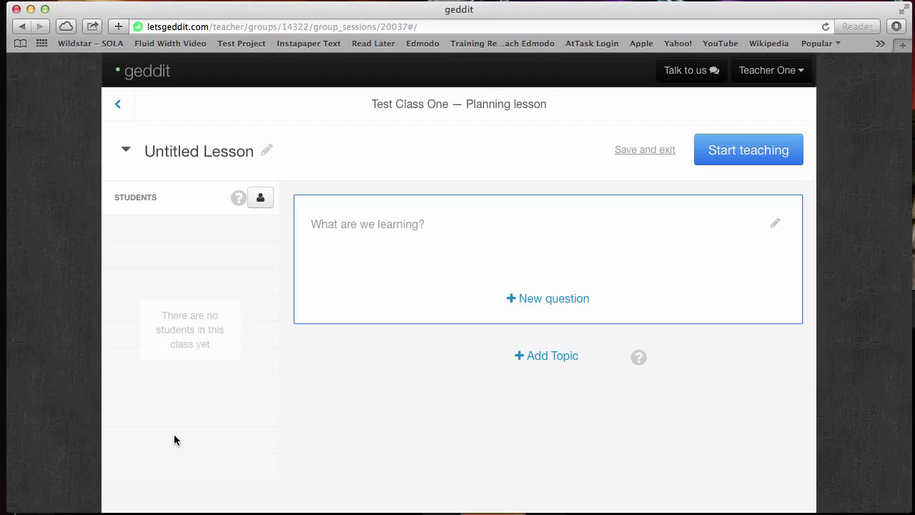
# Step: Show the class join code, move the iPad mirror aside, and reload to list both joined students
pyautogui.click(259, 200)
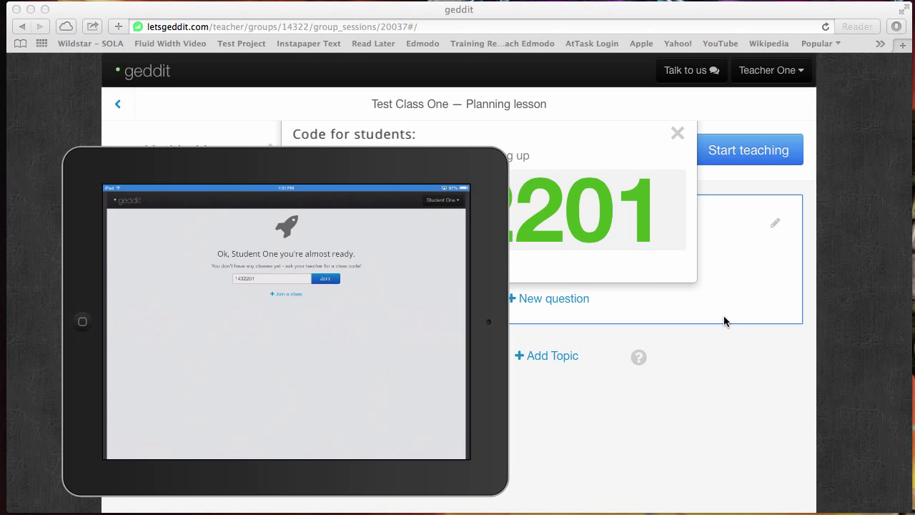
pyautogui.moveTo(373, 165); pyautogui.dragTo(356, 158)
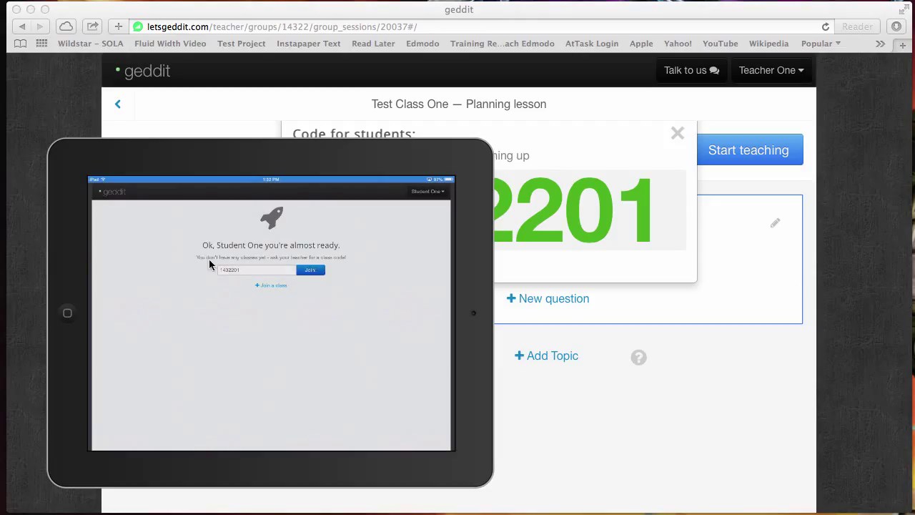
pyautogui.moveTo(343, 154); pyautogui.dragTo(488, 284)
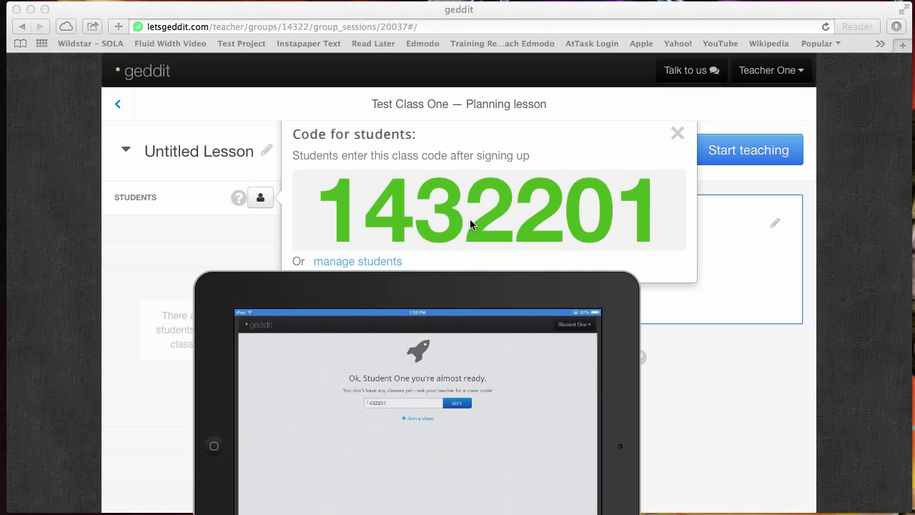
pyautogui.moveTo(451, 288); pyautogui.dragTo(565, 153)
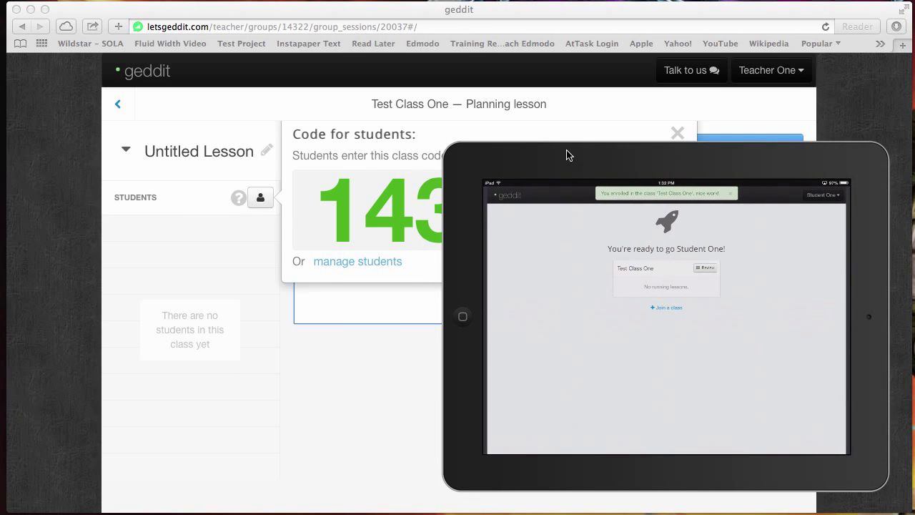
pyautogui.click(826, 27)
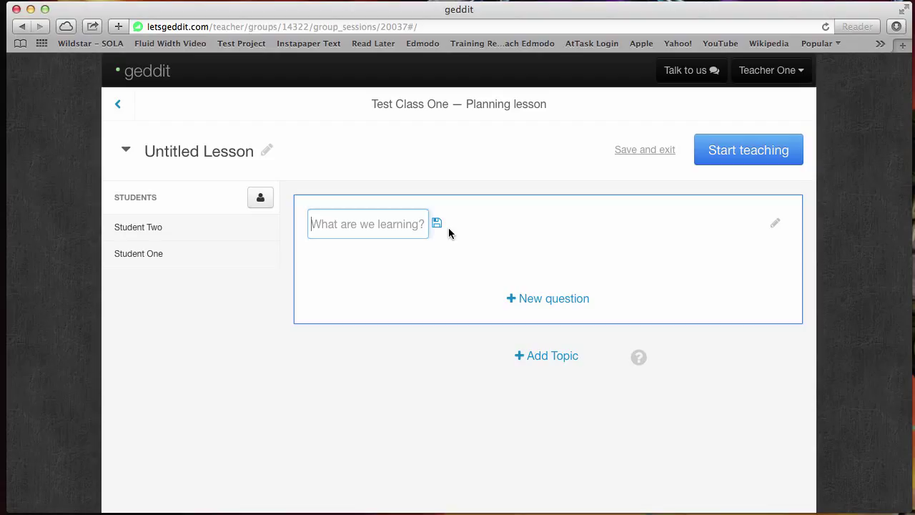
# Step: Enter the topic 'Do you know how to add two numbers together.' and start teaching
pyautogui.write('Do ')
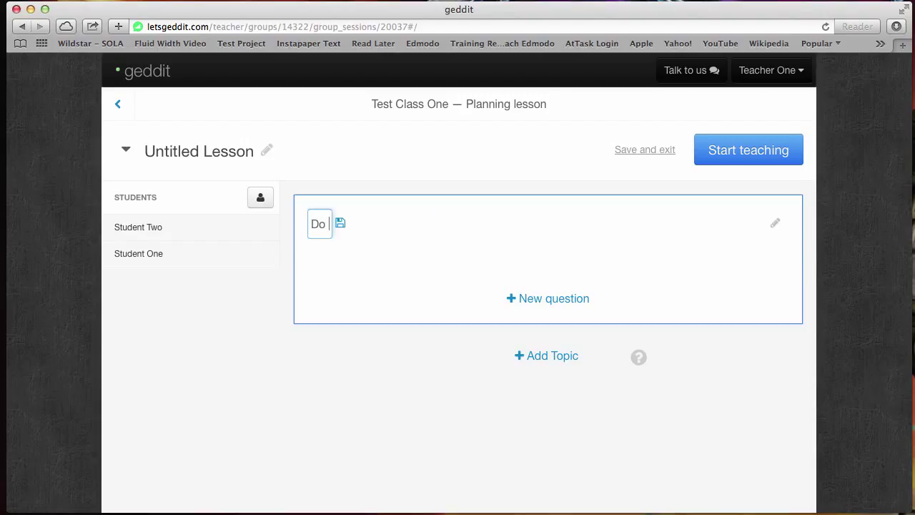
pyautogui.write('you know how ')
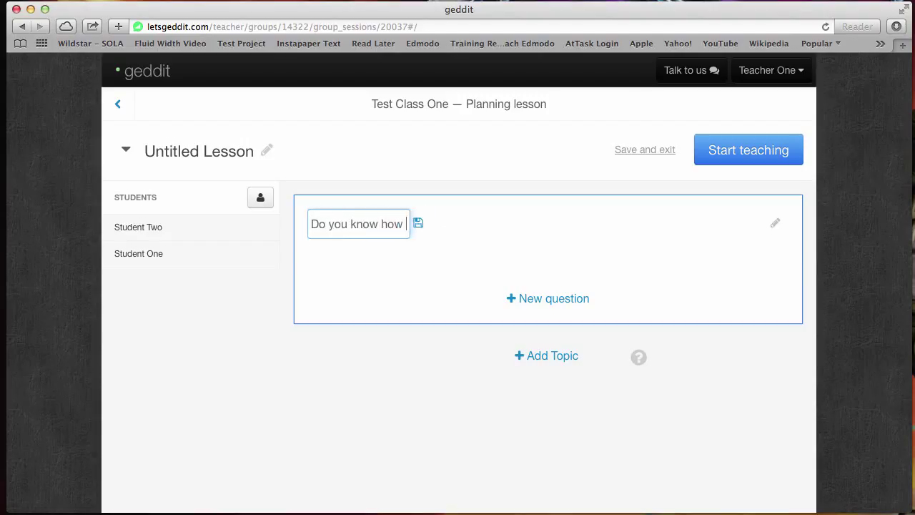
pyautogui.write('to add two ')
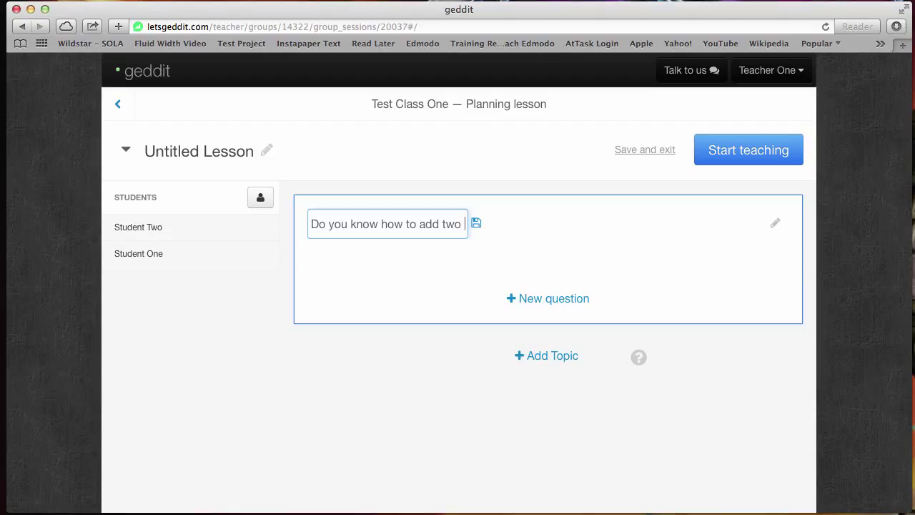
pyautogui.write('numbers together.')
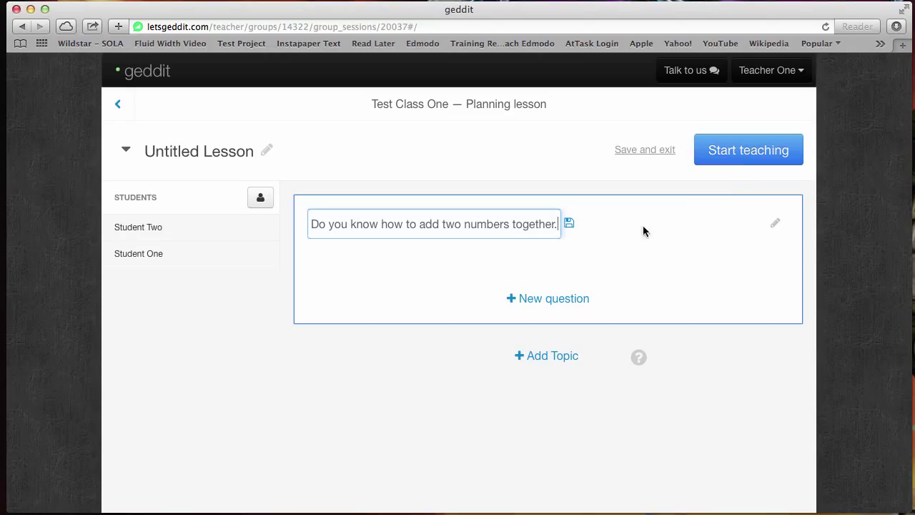
pyautogui.click(745, 154)
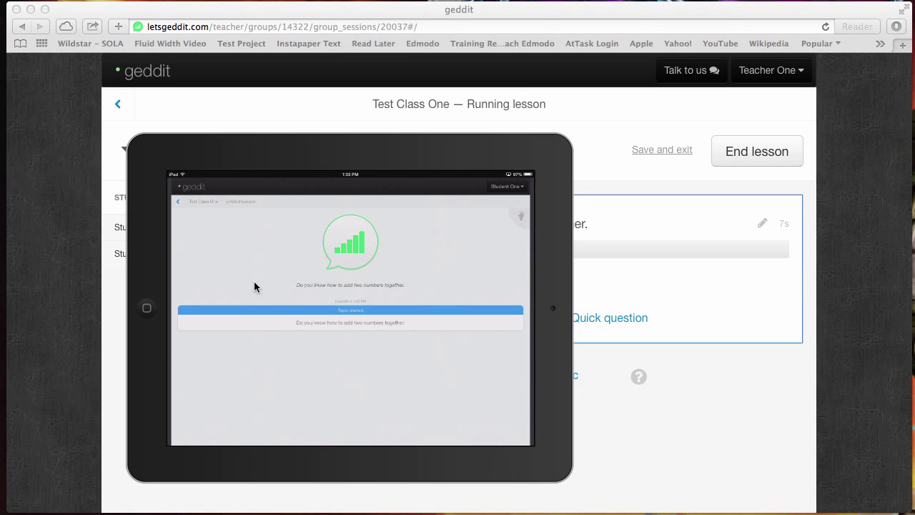
# Step: Enlarge and centre the iPad mirror, then check in at top confidence commenting 'Piece of cake.'
pyautogui.moveTo(344, 157); pyautogui.dragTo(212, 23)
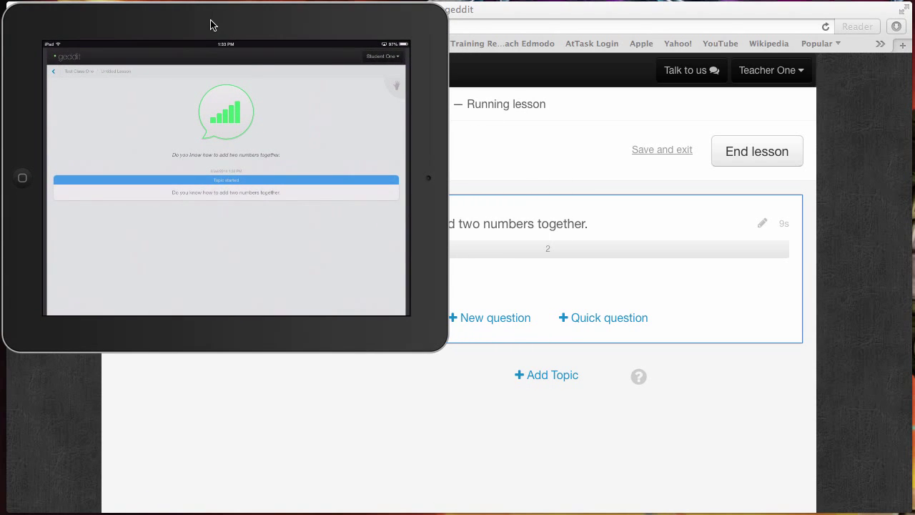
pyautogui.click(445, 344)
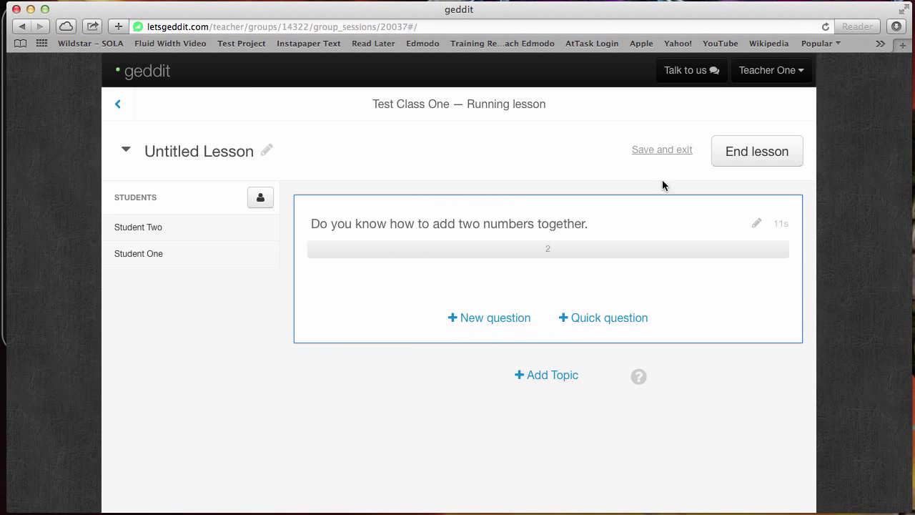
pyautogui.press('super+Tab')
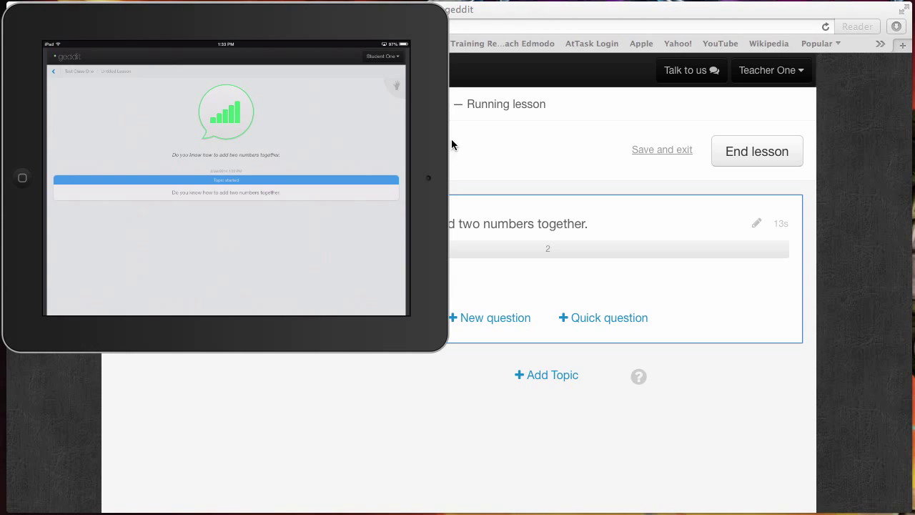
pyautogui.moveTo(439, 351); pyautogui.dragTo(708, 512)
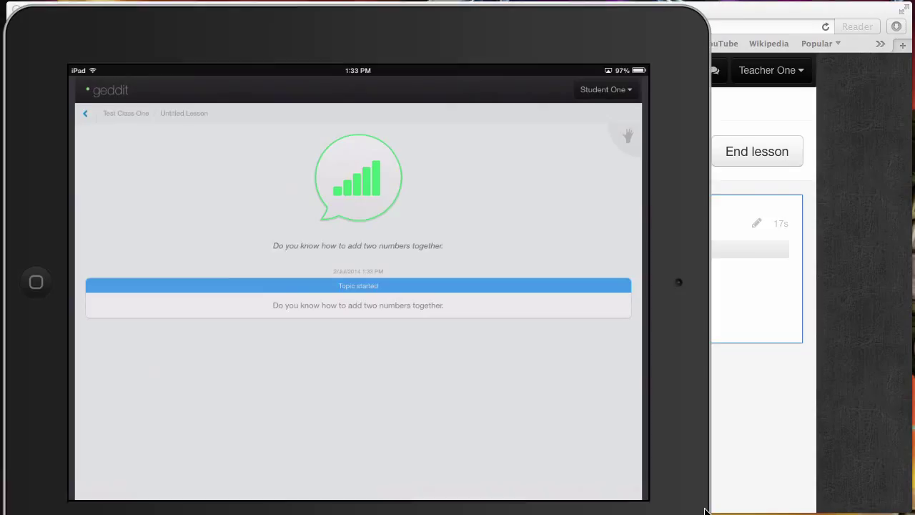
pyautogui.moveTo(321, 31); pyautogui.dragTo(454, 37)
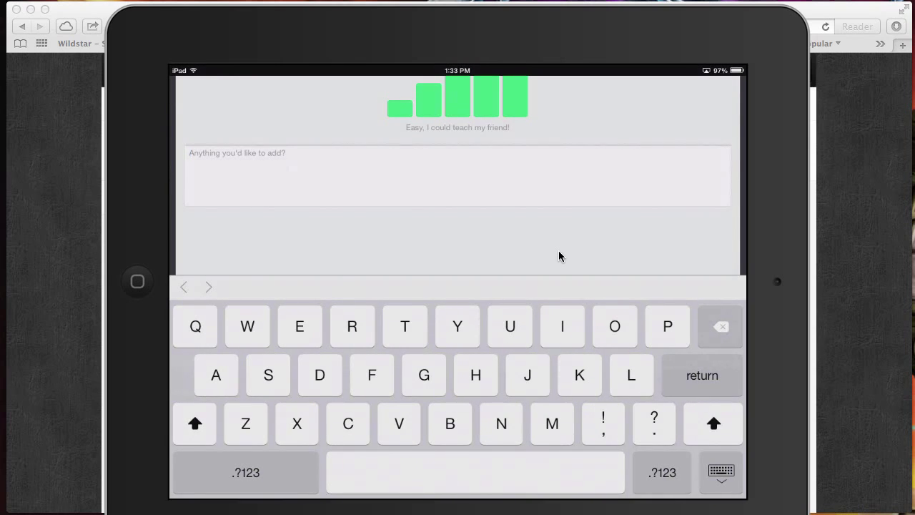
pyautogui.write('Piece of cake.')
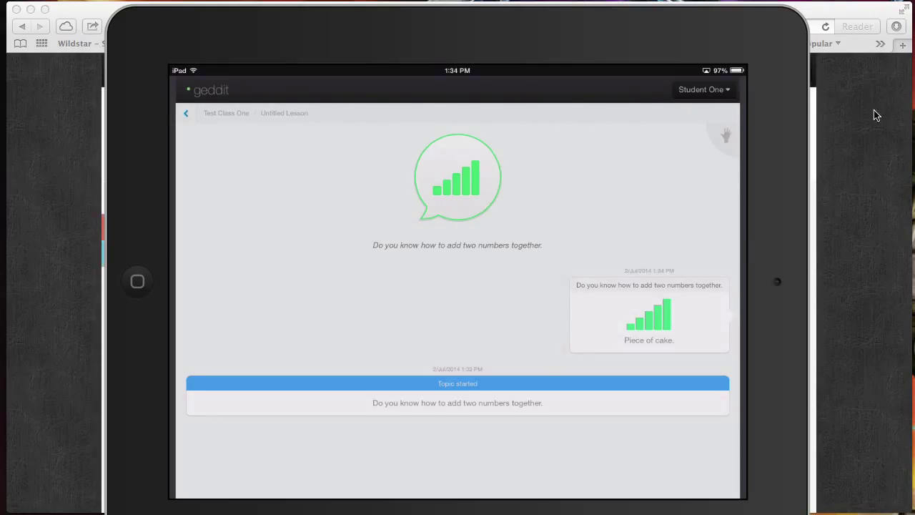
# Step: Bring the teacher's running lesson page in front of the iPad mirror
pyautogui.click(847, 138)
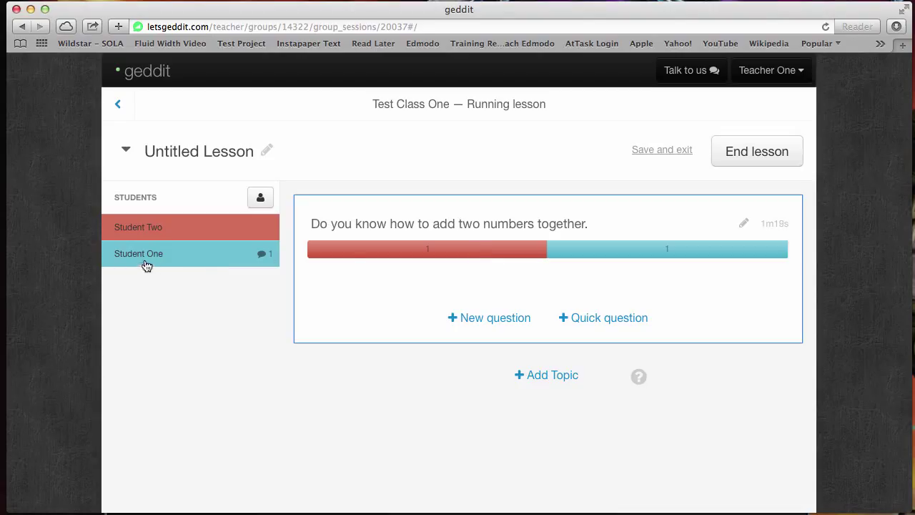
# Step: Send Student One the message 'I am glad it is working well.'
pyautogui.click(209, 232)
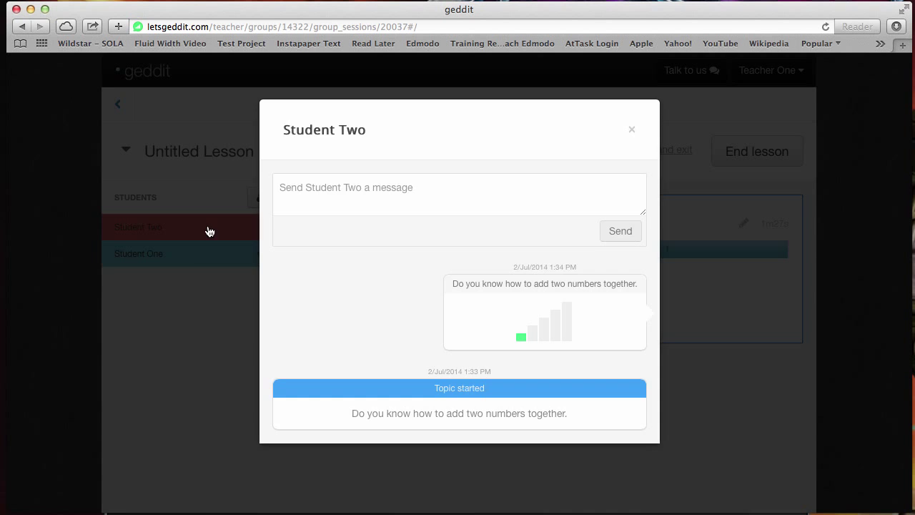
pyautogui.click(186, 320)
pyautogui.click(188, 257)
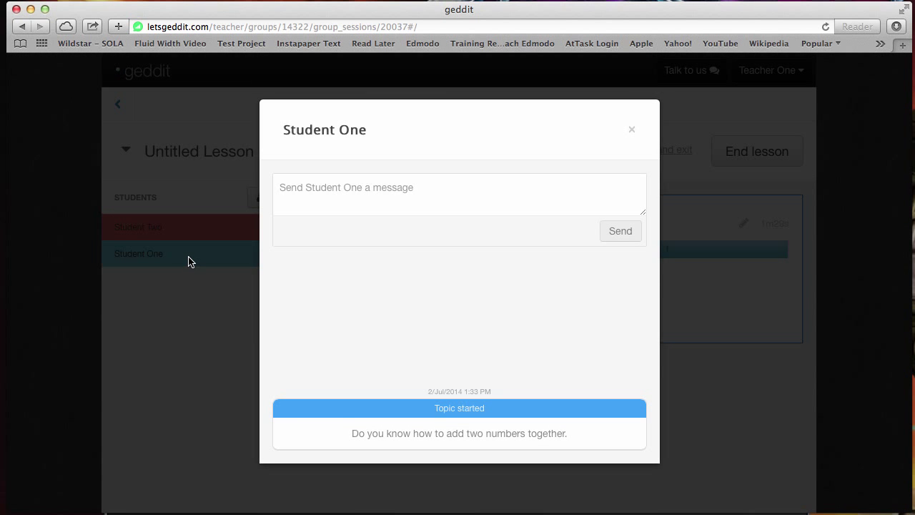
pyautogui.click(393, 194)
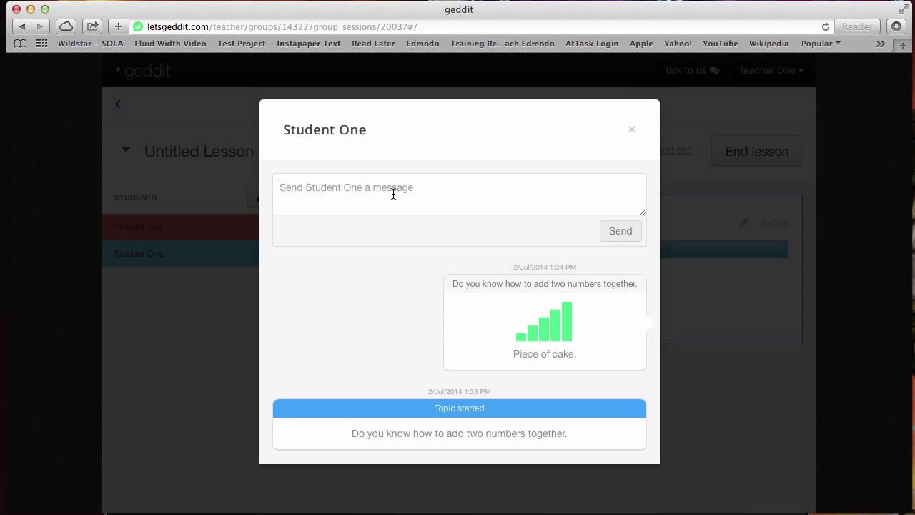
pyautogui.write('I am ')
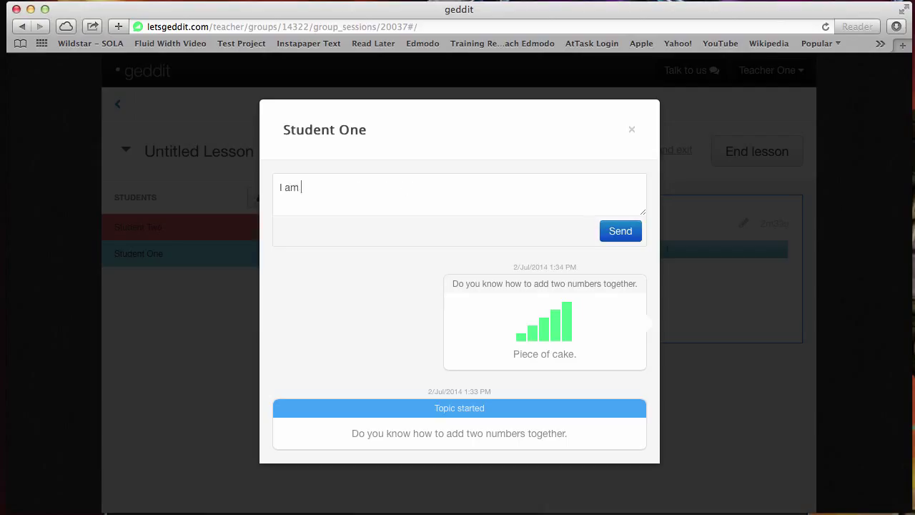
pyautogui.write('glad it is working well.')
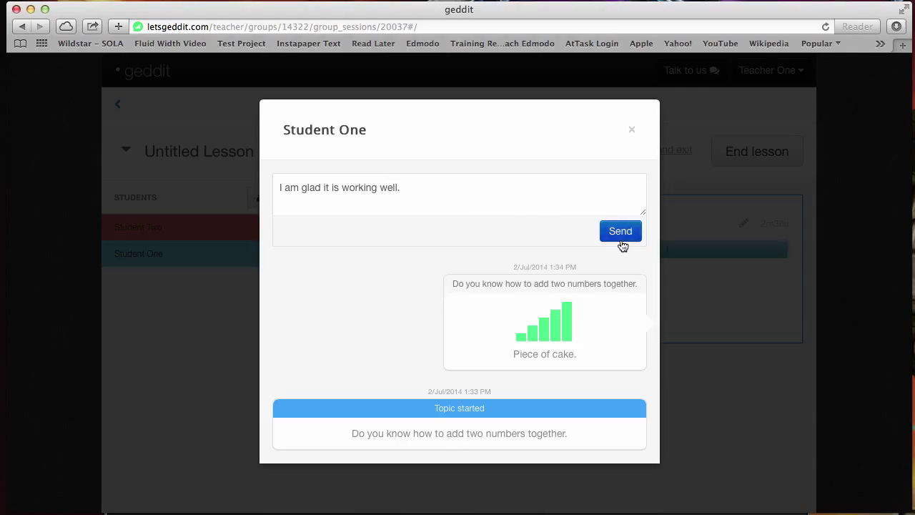
pyautogui.click(621, 231)
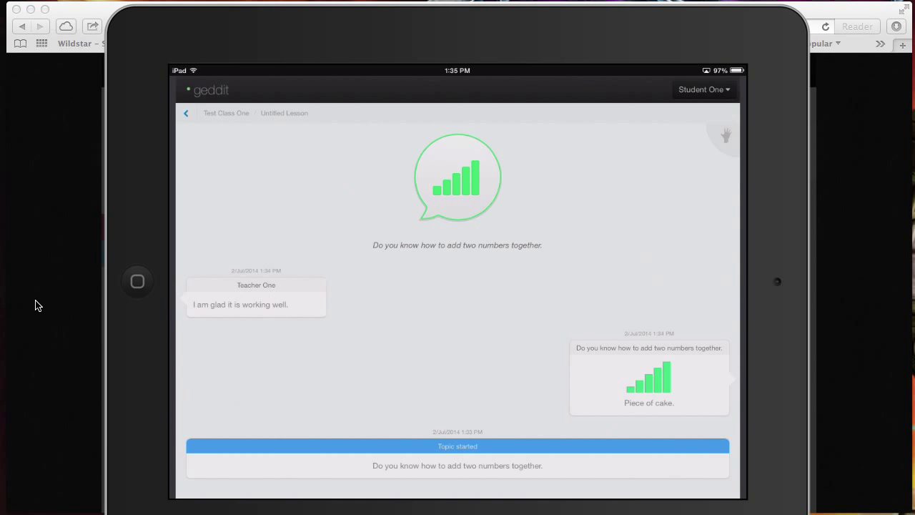
pyautogui.click(61, 300)
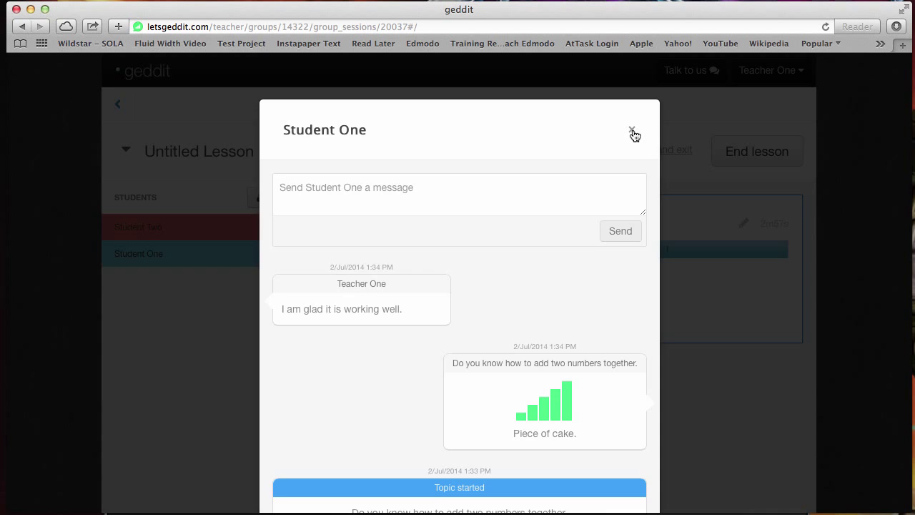
# Step: Send Student Two 'I am on my way to help.' and return to the lesson overview
pyautogui.click(633, 132)
pyautogui.click(204, 232)
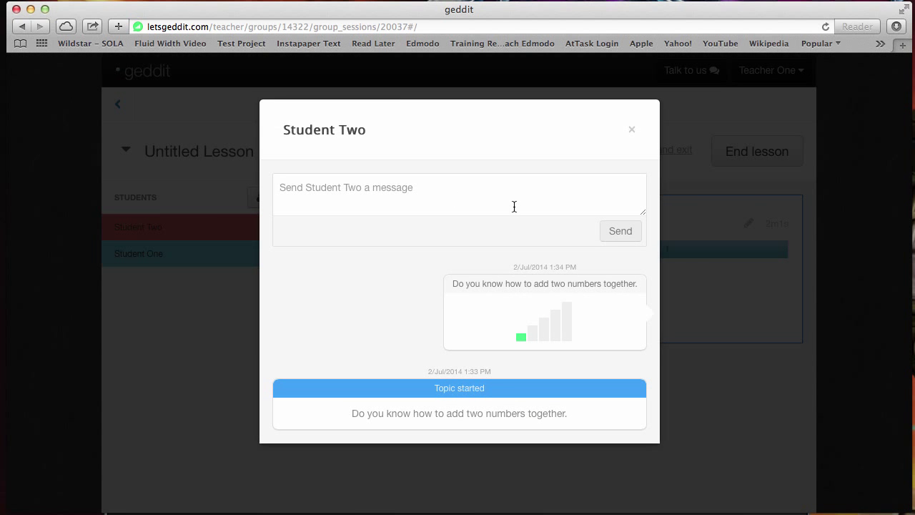
pyautogui.write('I am ')
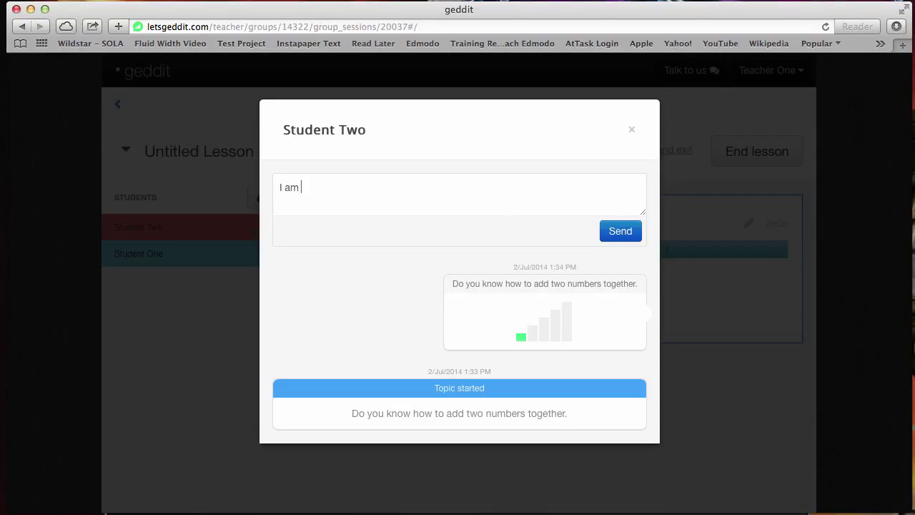
pyautogui.write('on my way to help.')
pyautogui.click(620, 232)
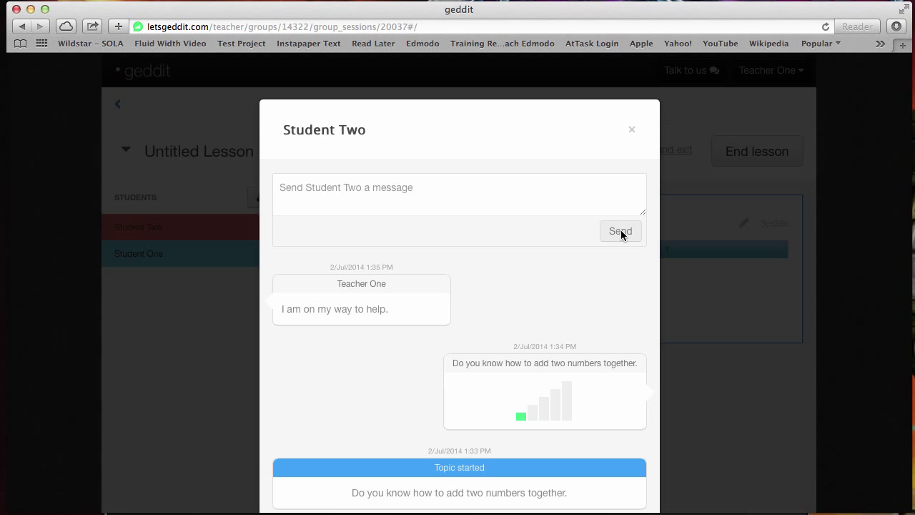
pyautogui.click(630, 131)
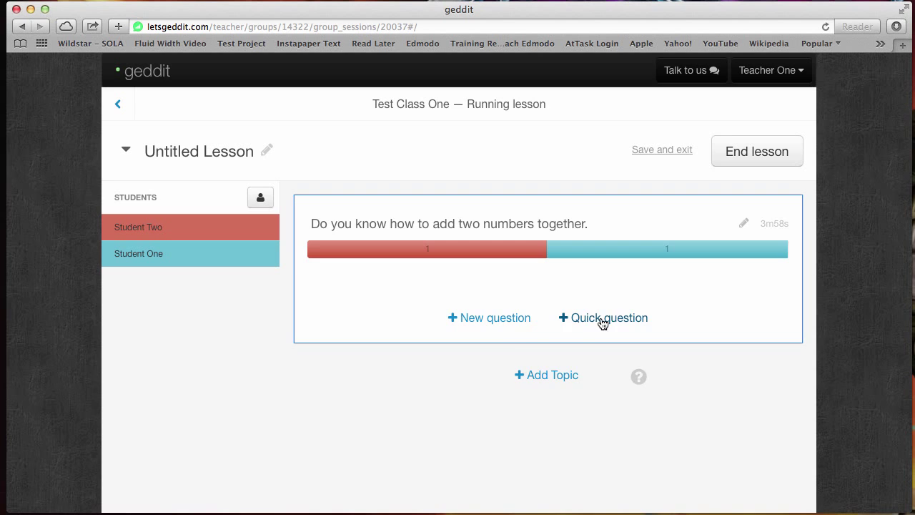
# Step: Start a new quick question and set its type to Standard Question, not Math
pyautogui.click(509, 321)
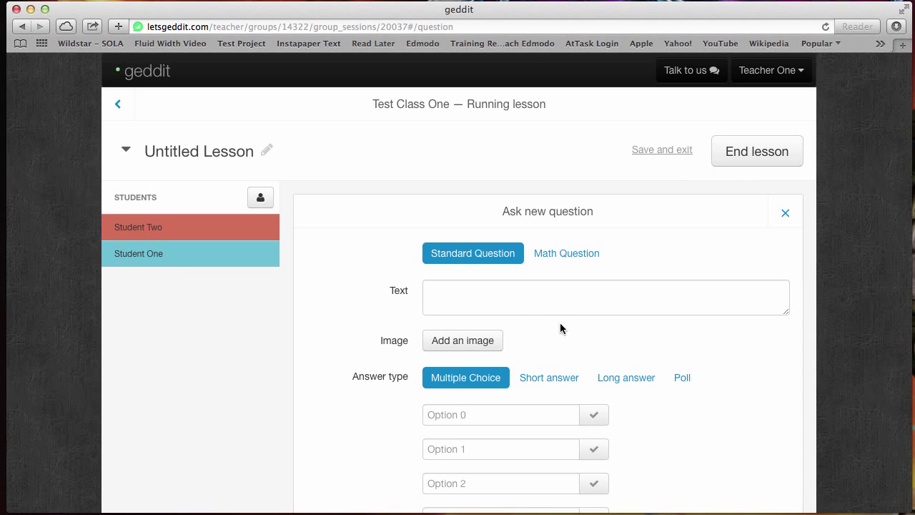
pyautogui.scroll(-3, 600, 334)
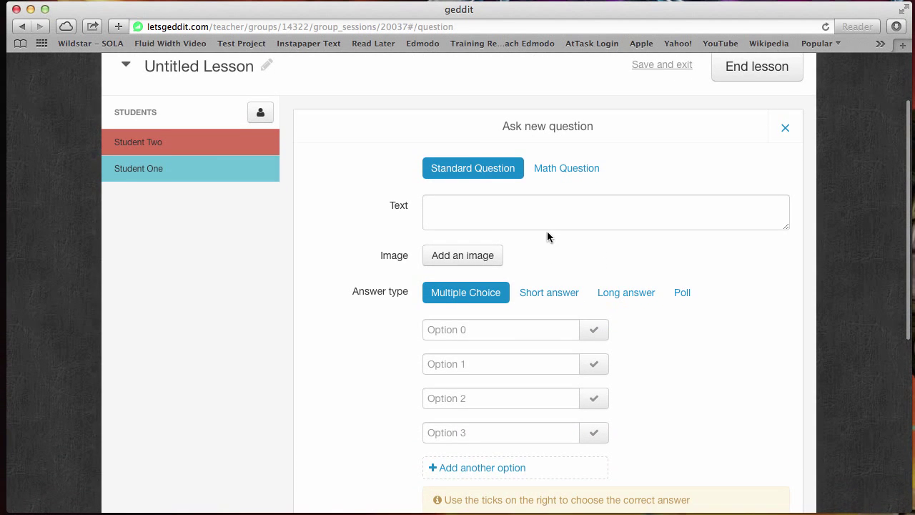
pyautogui.click(574, 171)
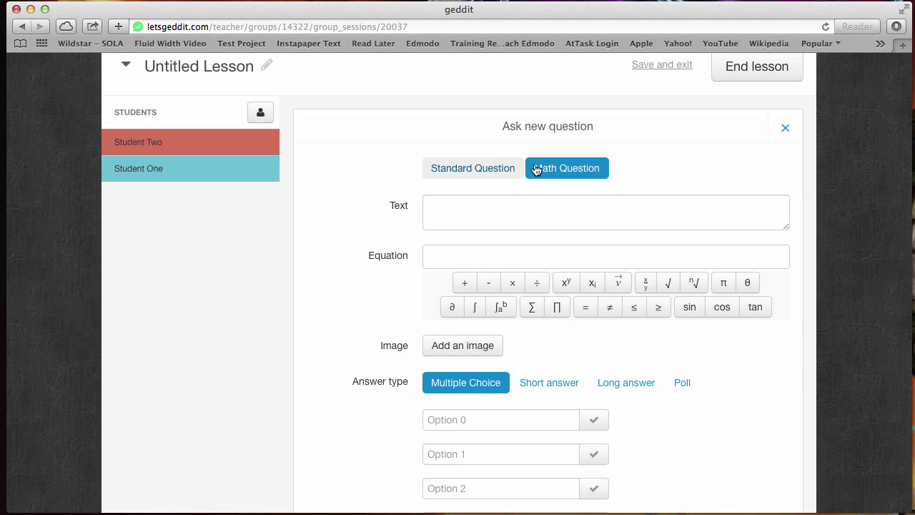
pyautogui.click(496, 172)
# Step: Enter 'How many soccer players can you count in the image below?' with options 1, 4, 5, 25, marking 4 correct
pyautogui.click(474, 212)
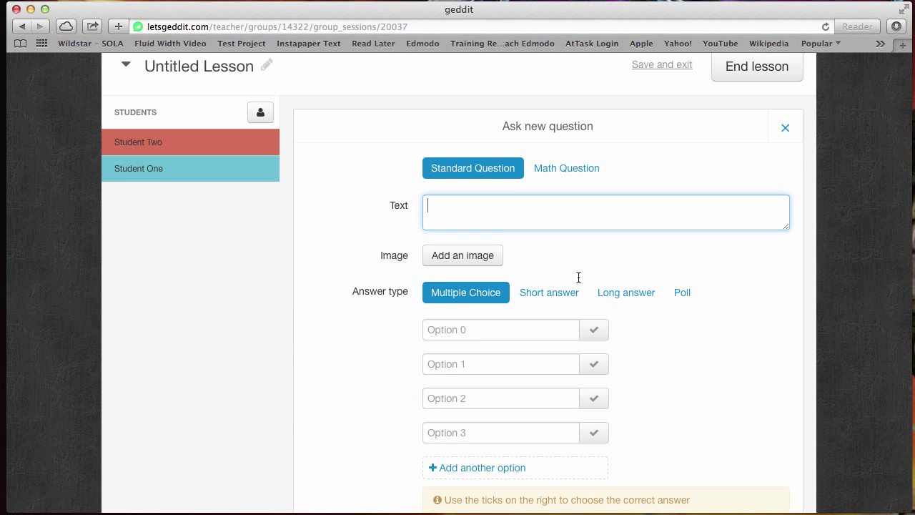
pyautogui.scroll(-3, 683, 334)
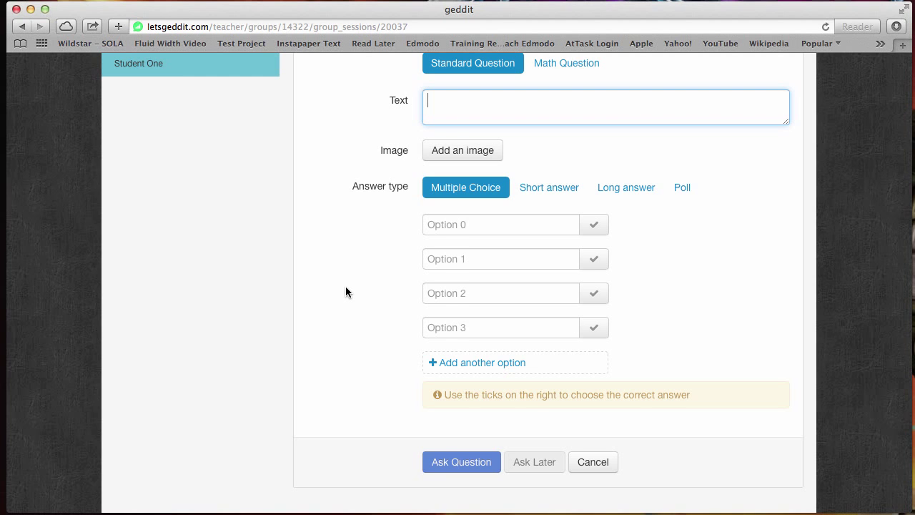
pyautogui.scroll(2, 345, 287)
pyautogui.scroll(-1, 345, 292)
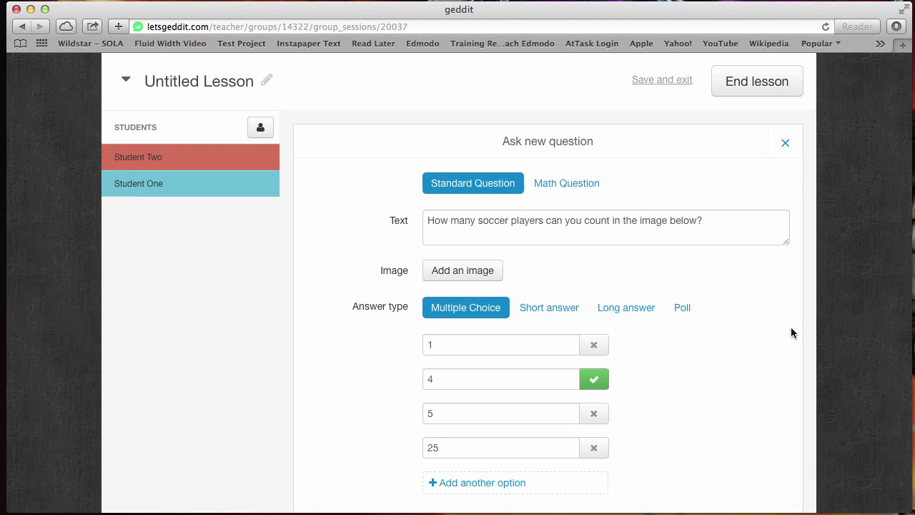
pyautogui.scroll(2, 742, 318)
pyautogui.scroll(-1, 741, 324)
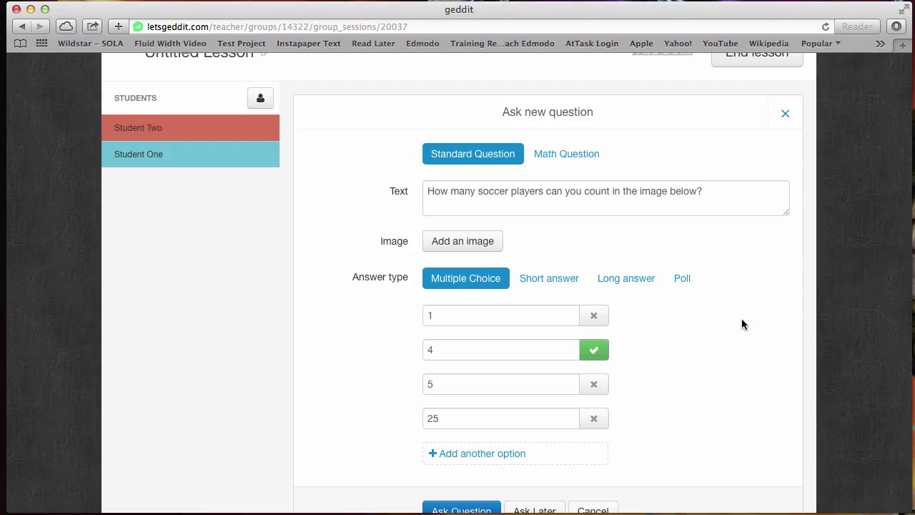
# Step: Attach the soccer match photo from the file chooser as the question's image
pyautogui.click(447, 243)
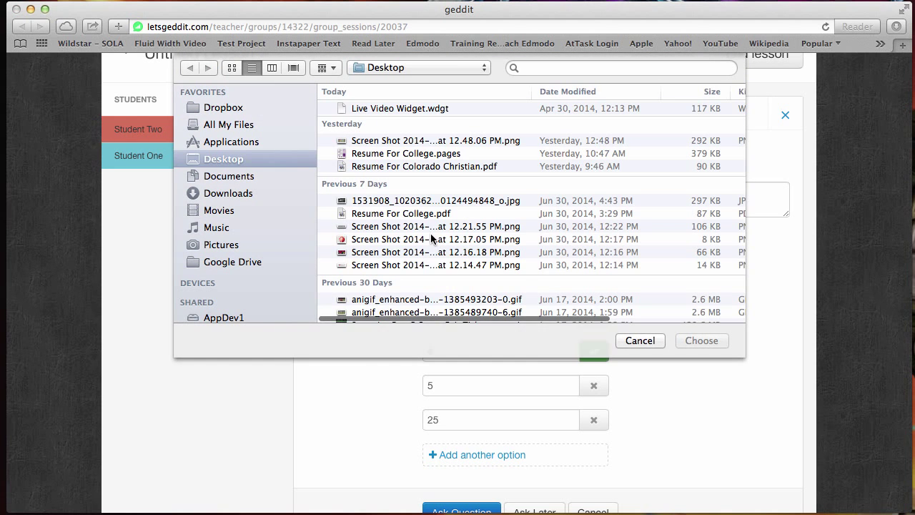
pyautogui.scroll(-5, 430, 238)
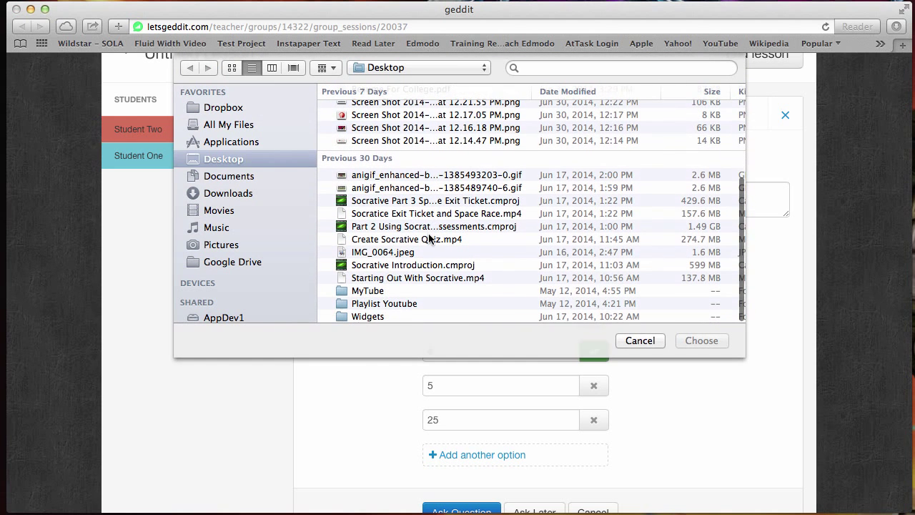
pyautogui.click(427, 187)
pyautogui.click(692, 341)
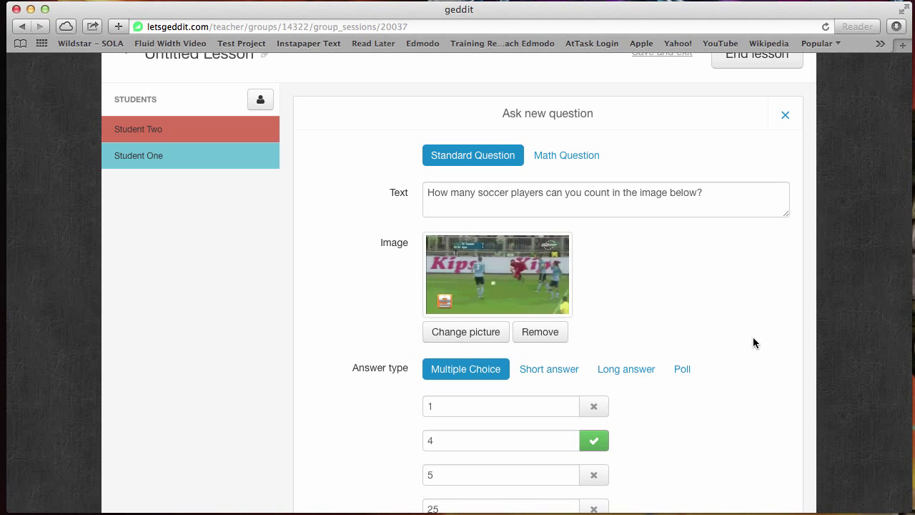
pyautogui.scroll(-5, 708, 329)
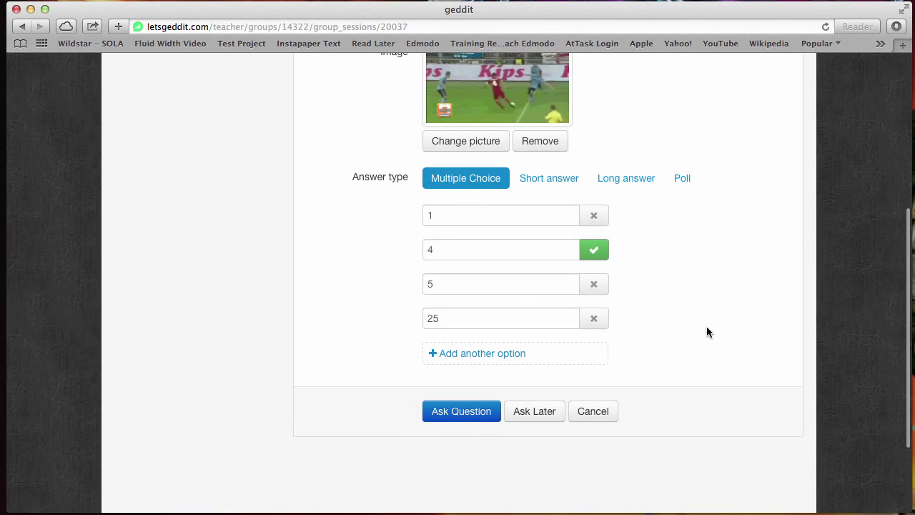
# Step: Ask the soccer-image question so it posts to the running lesson at 0/2 responses
pyautogui.click(468, 416)
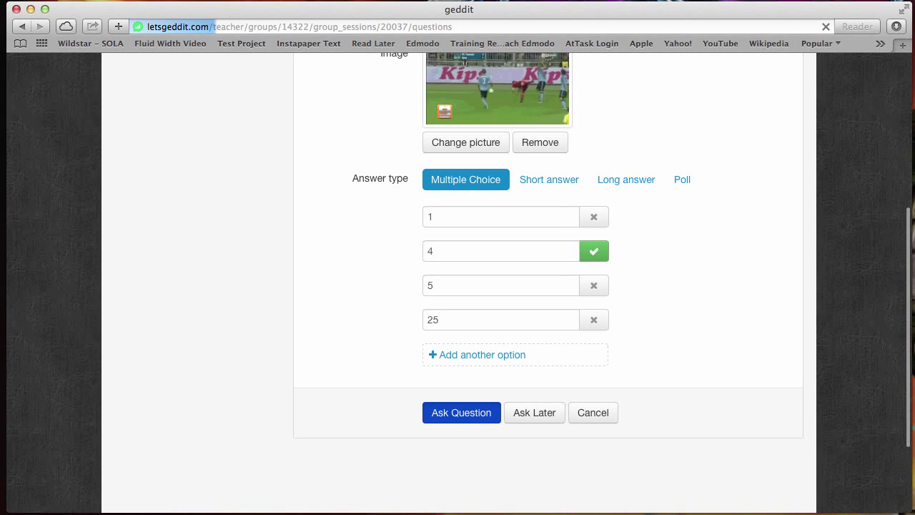
pyautogui.scroll(3, 675, 402)
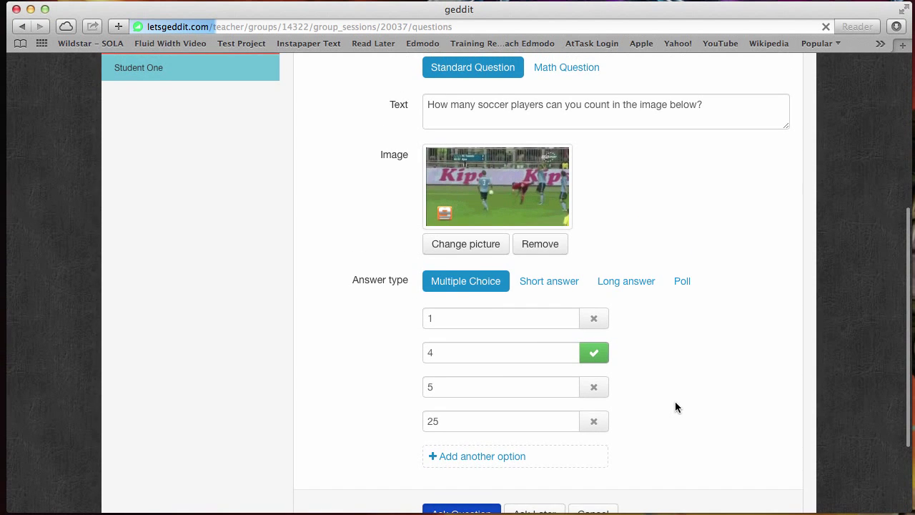
pyautogui.scroll(5, 675, 403)
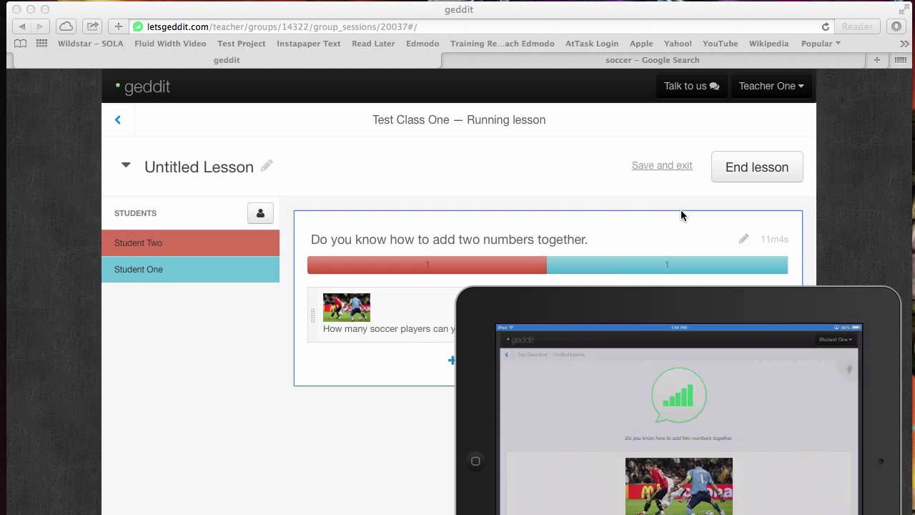
# Step: Move and enlarge the student's iPad mirror to show the answers, then shift it aside for the teacher view
pyautogui.moveTo(746, 300); pyautogui.dragTo(331, 52)
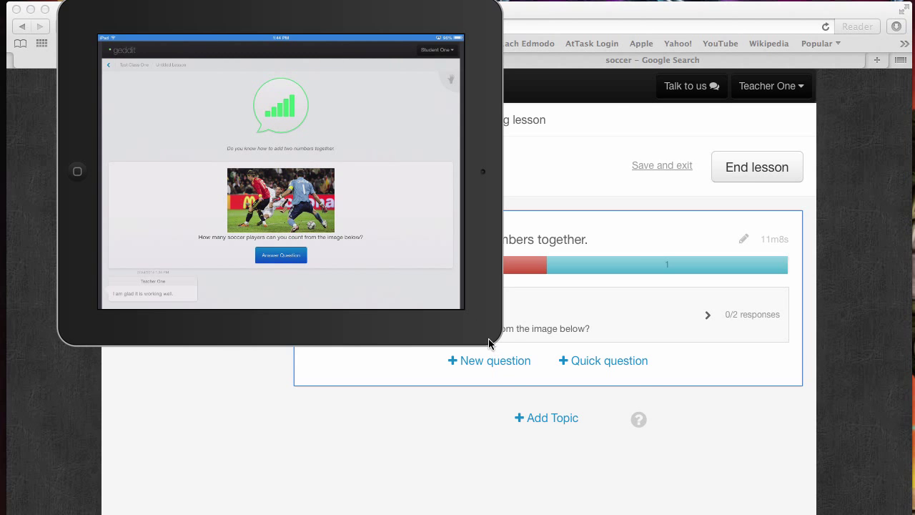
pyautogui.moveTo(491, 339); pyautogui.dragTo(752, 514)
pyautogui.moveTo(521, 13); pyautogui.dragTo(570, 20)
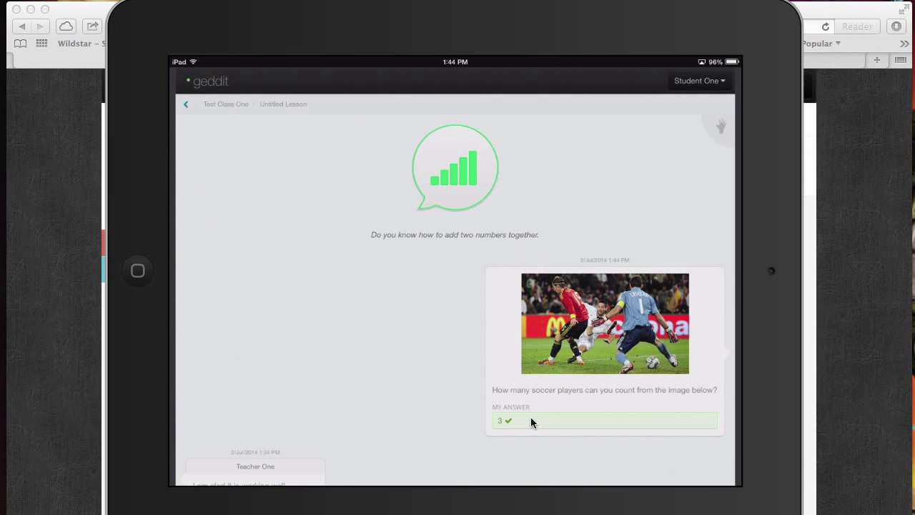
pyautogui.moveTo(584, 25); pyautogui.dragTo(238, 41)
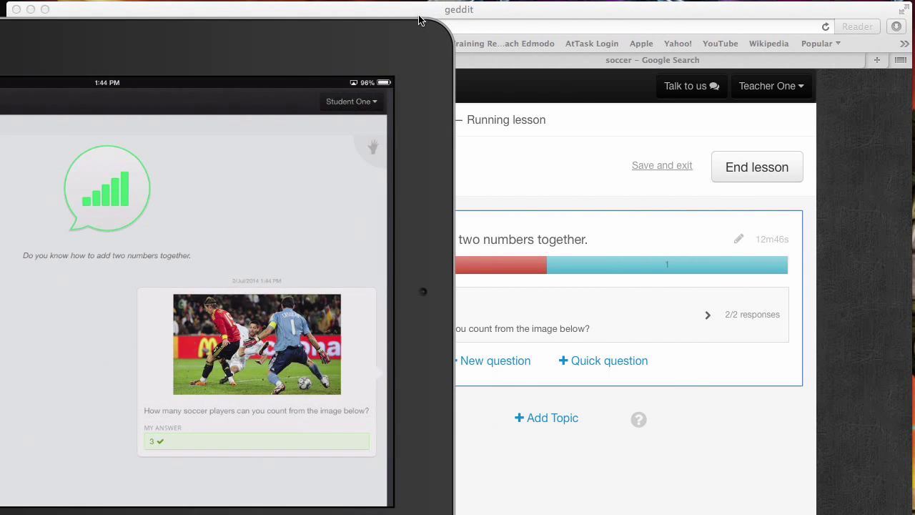
pyautogui.moveTo(504, 16); pyautogui.dragTo(495, 14)
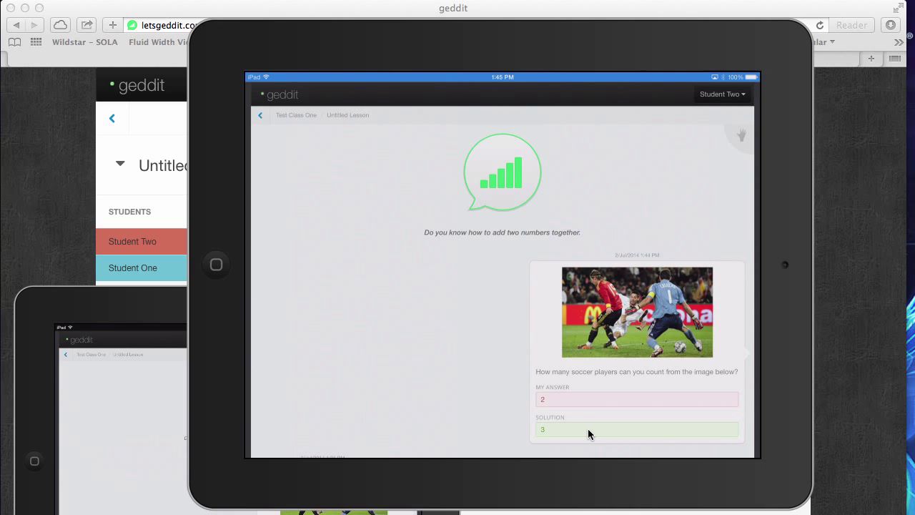
# Step: Nudge the iPad mirror aside and bring the teacher's running-lesson page to the front
pyautogui.moveTo(545, 45); pyautogui.dragTo(522, 34)
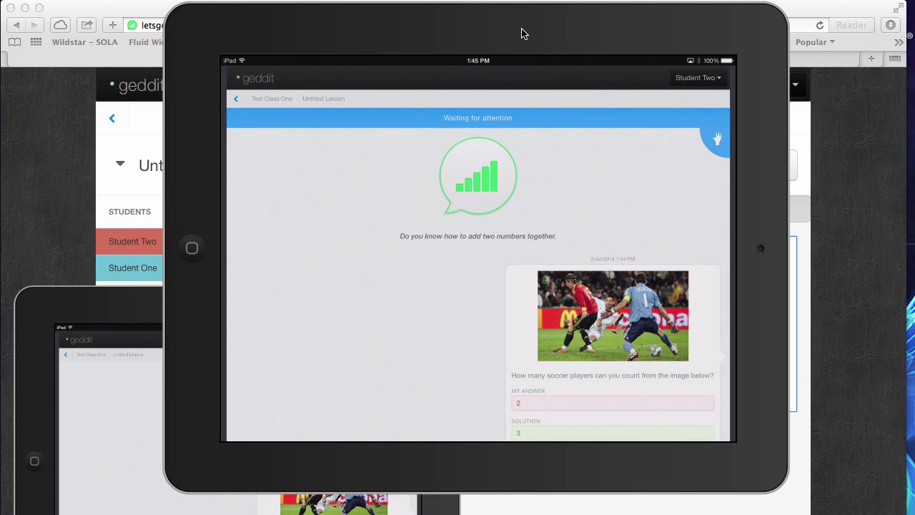
pyautogui.click(846, 162)
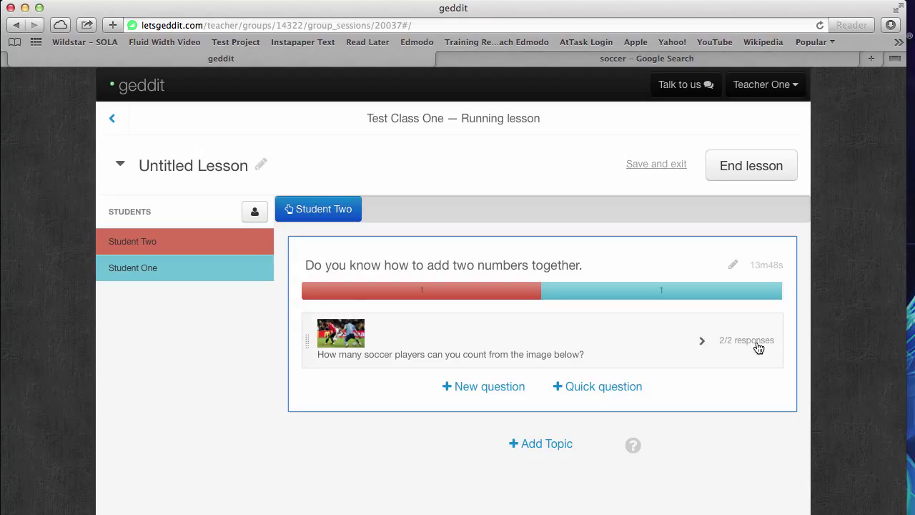
# Step: Dismiss the raised-hand alerts from Student Two and Student One
pyautogui.click(324, 209)
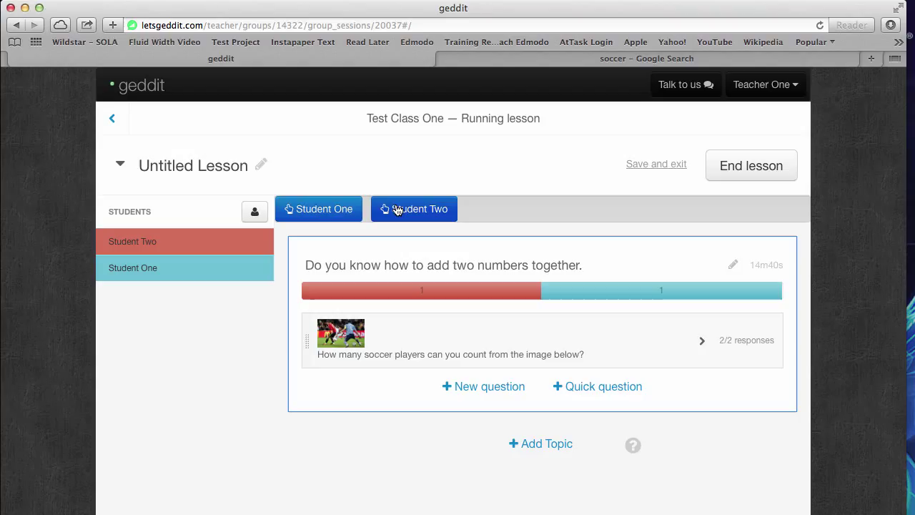
pyautogui.click(329, 209)
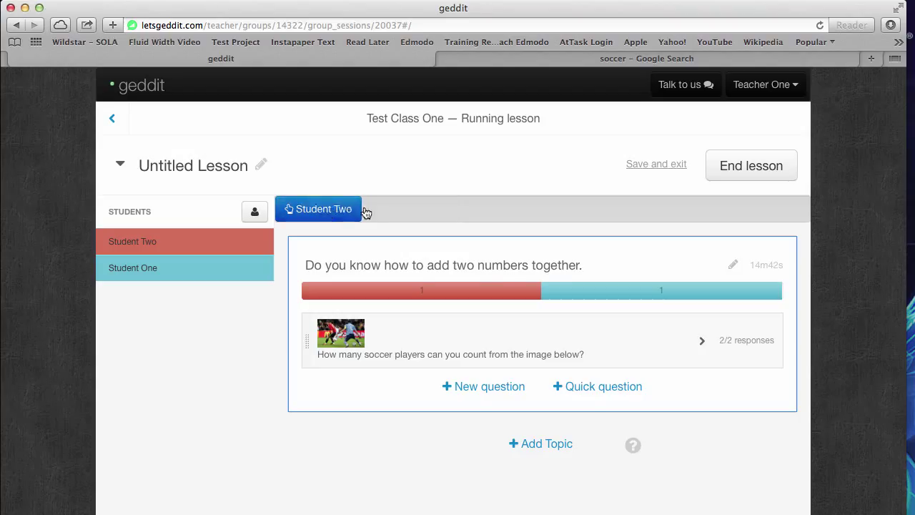
pyautogui.click(341, 208)
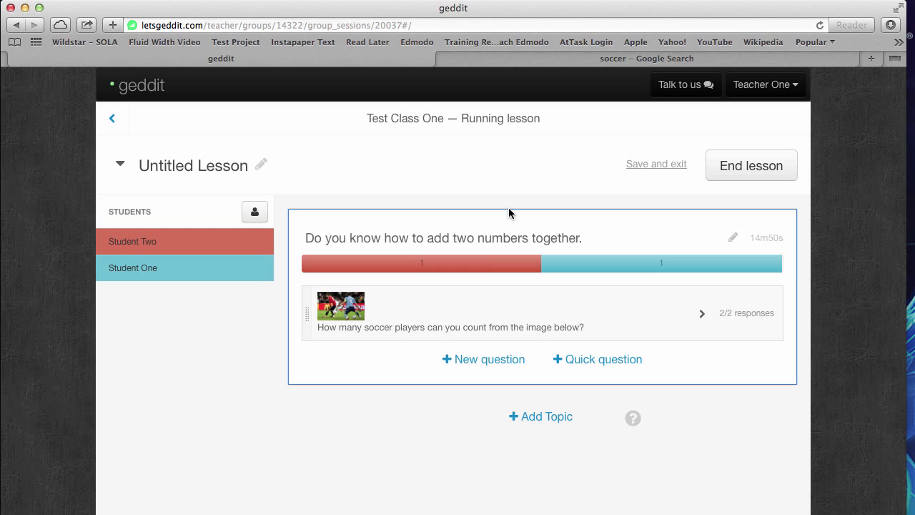
# Step: Open the soccer question's results and review the answer bars and per-student Confidence/Response table
pyautogui.click(479, 314)
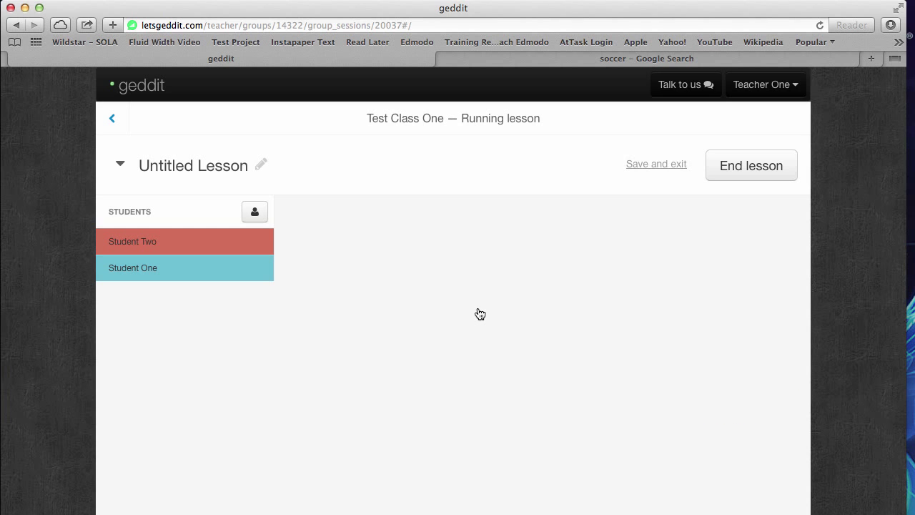
pyautogui.scroll(-2, 380, 328)
pyautogui.scroll(-2, 379, 328)
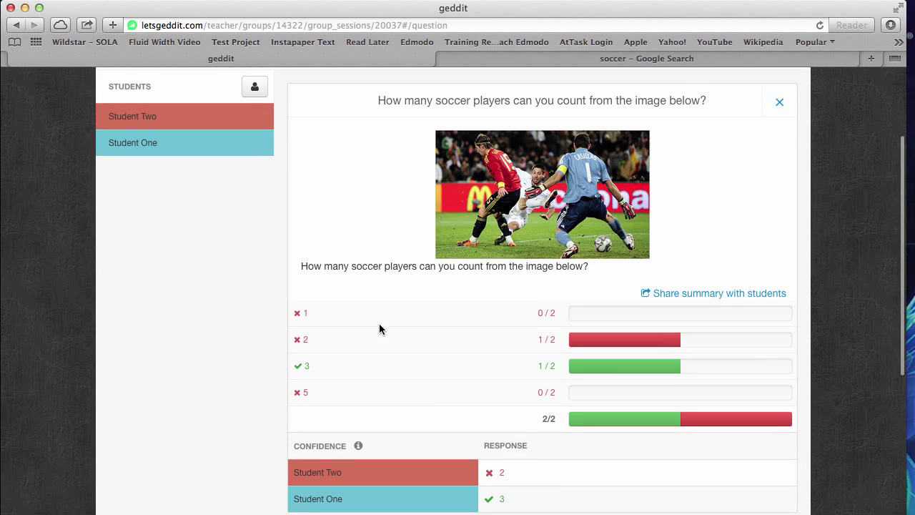
pyautogui.scroll(-2, 423, 393)
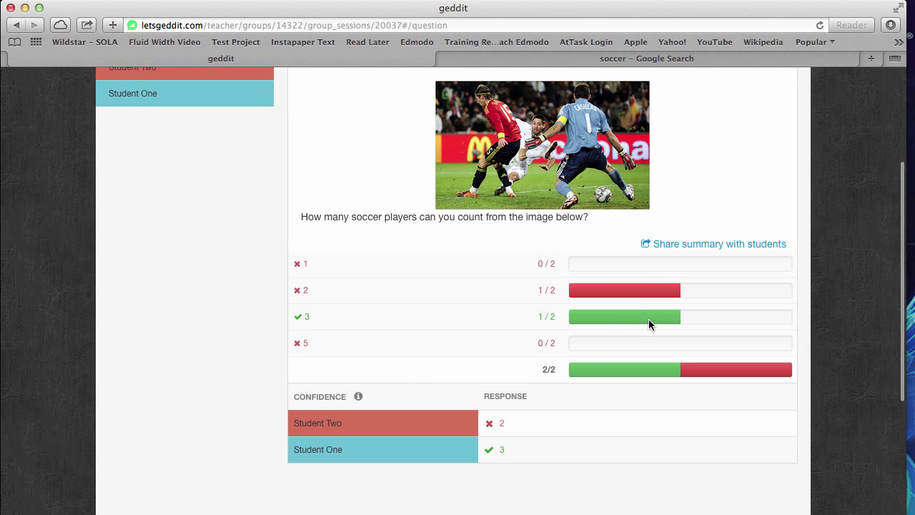
pyautogui.scroll(-4, 482, 341)
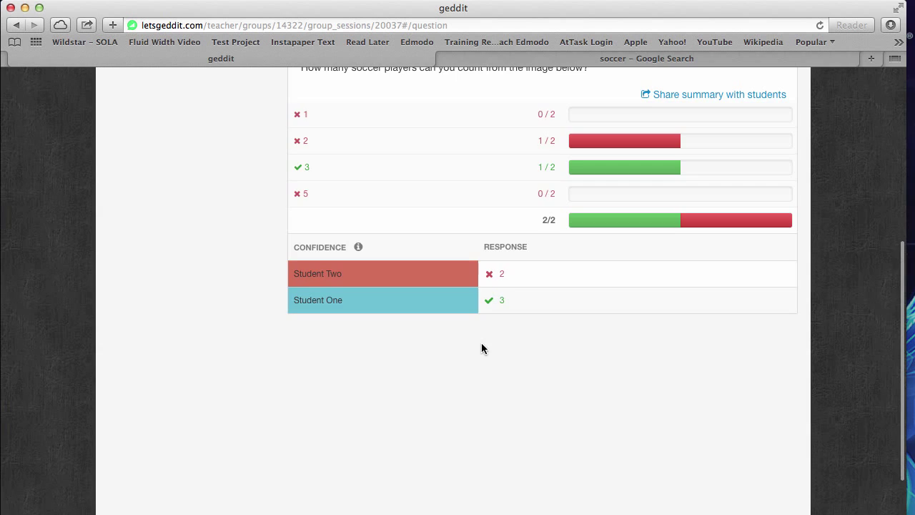
pyautogui.scroll(4, 481, 347)
pyautogui.scroll(-2, 502, 344)
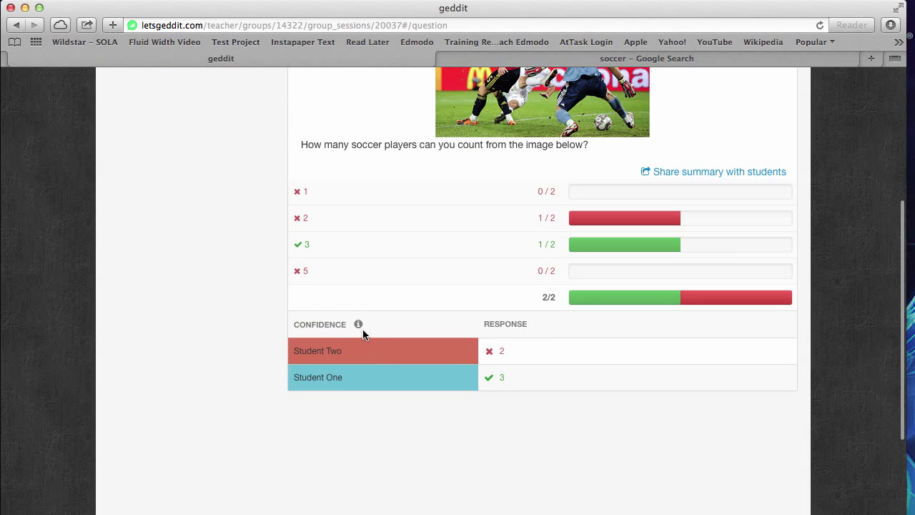
pyautogui.scroll(-5, 368, 418)
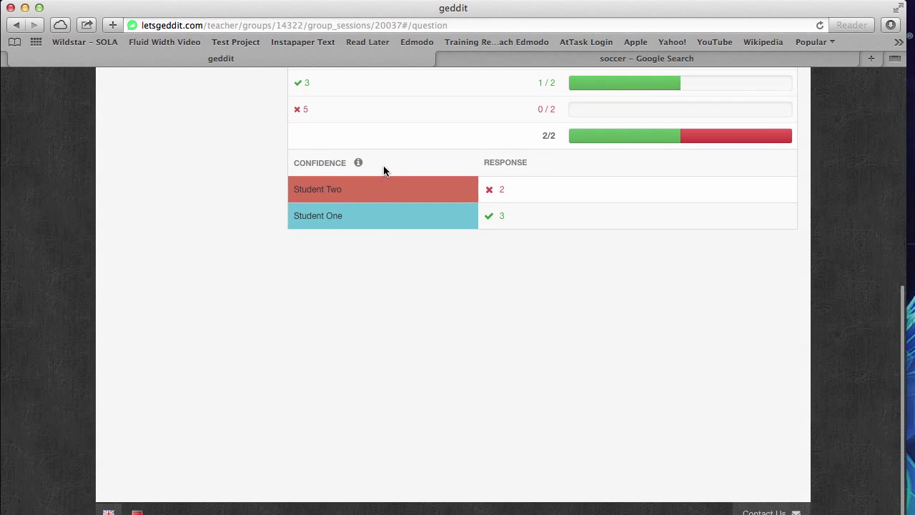
pyautogui.scroll(5, 391, 431)
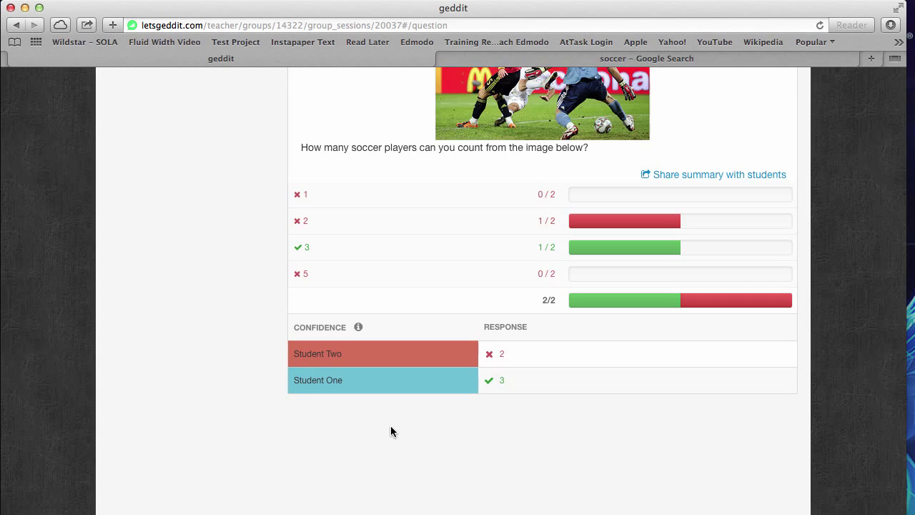
pyautogui.scroll(-3, 391, 427)
pyautogui.scroll(10, 376, 400)
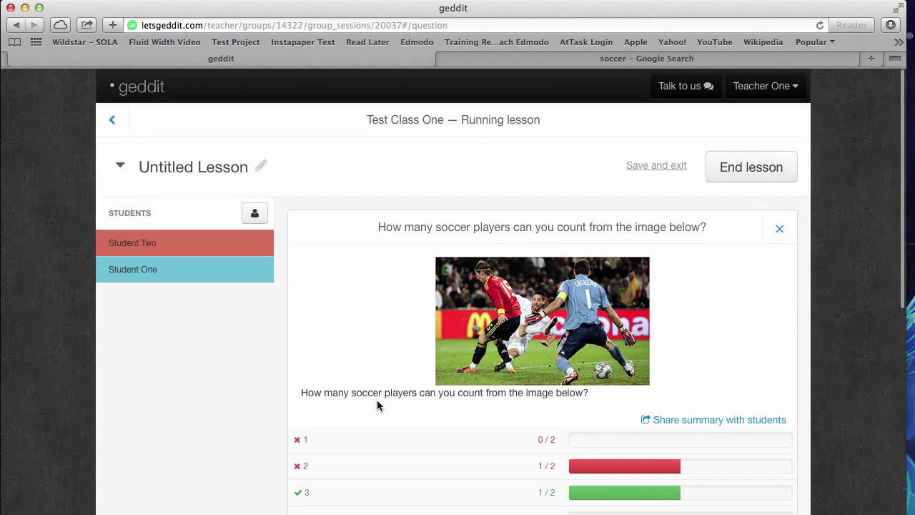